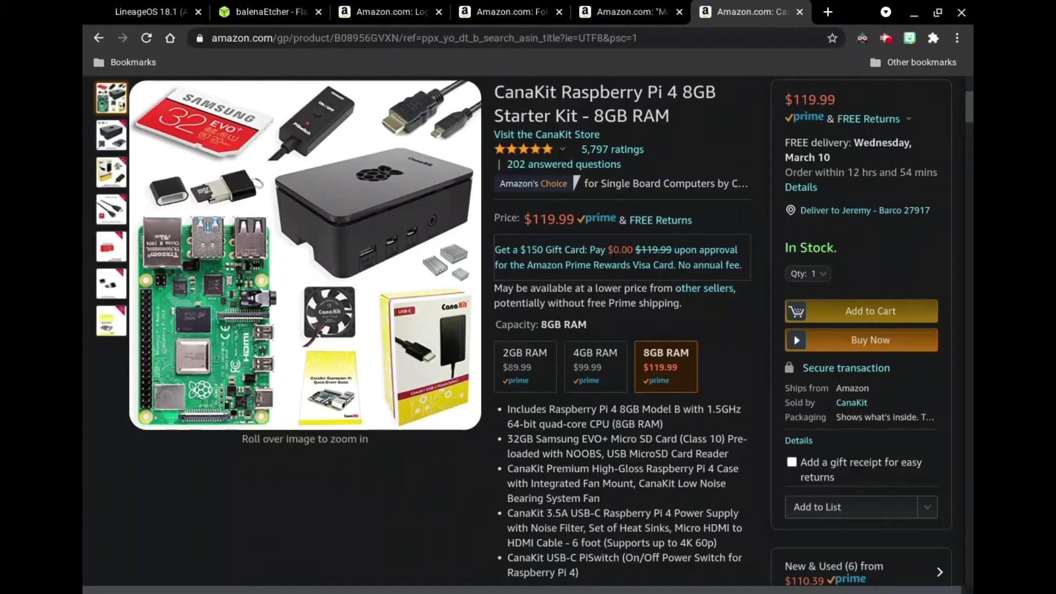
- Switch from the CanaKit starter kit page to the SanDisk 32 GB microSD card tab ($9.99)
{"action": "mouse_move", "coordinate": [111, 246]}
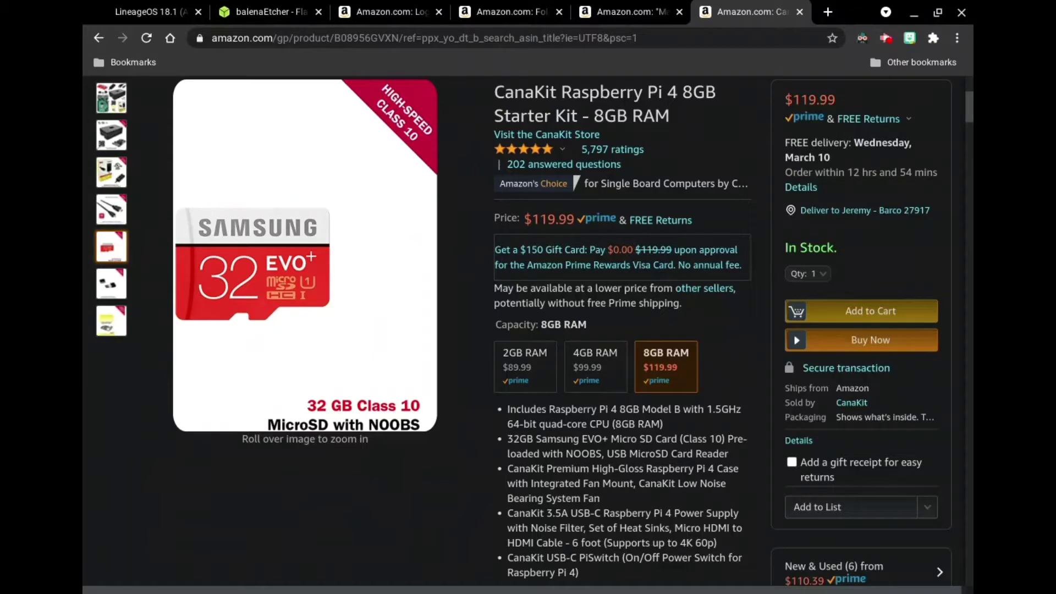
{"action": "key", "text": "ctrl+shift+Tab"}
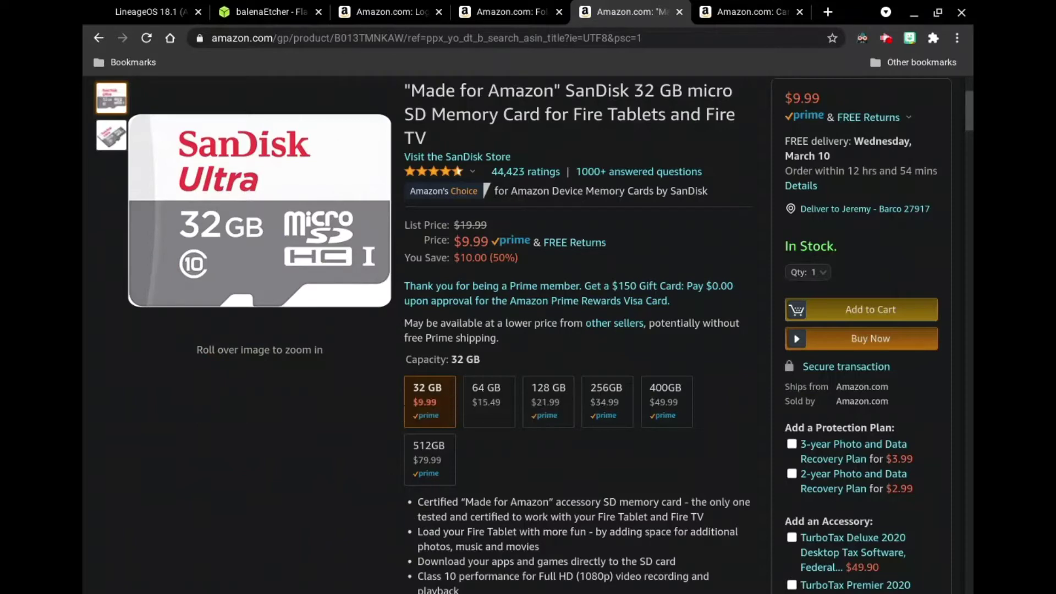
- Step back through the foldable and Logitech keyboard tabs to the balenaEtcher download page
{"action": "key", "text": "ctrl+Page_Up"}
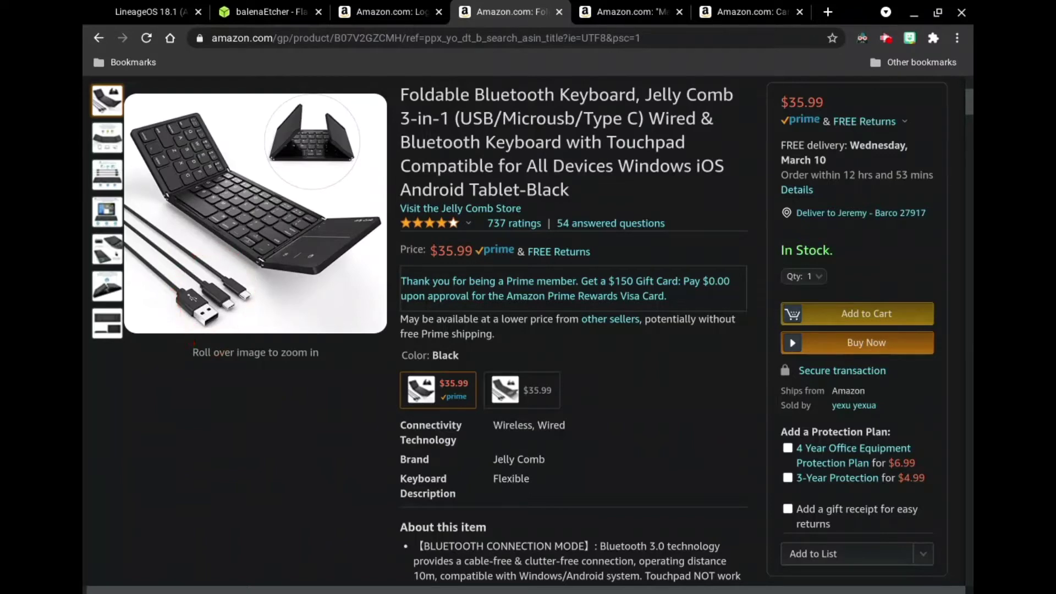
{"action": "key", "text": "ctrl+shift+Tab"}
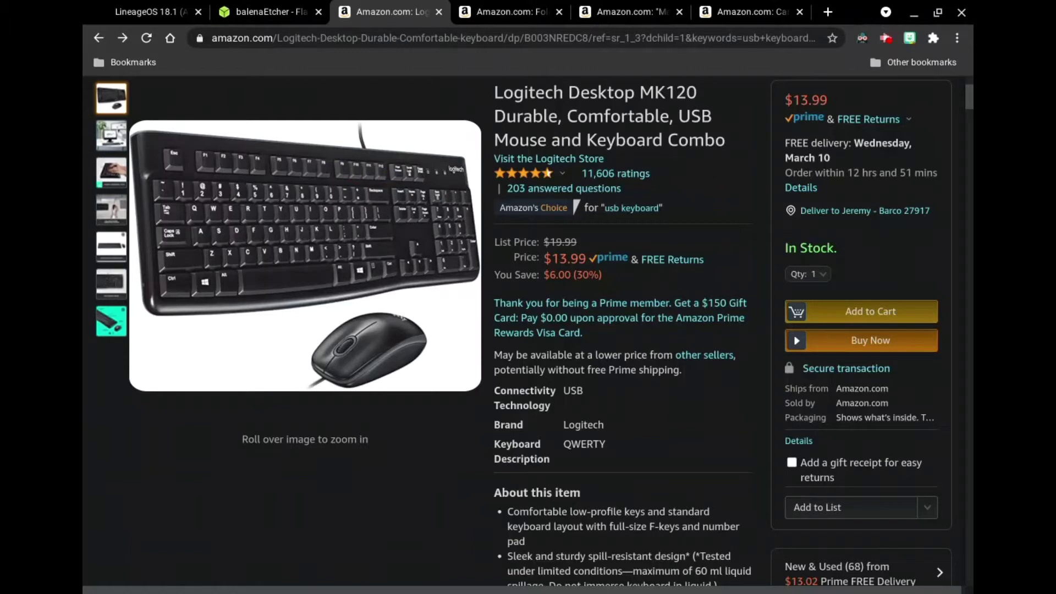
{"action": "key", "text": "ctrl+shift+Tab"}
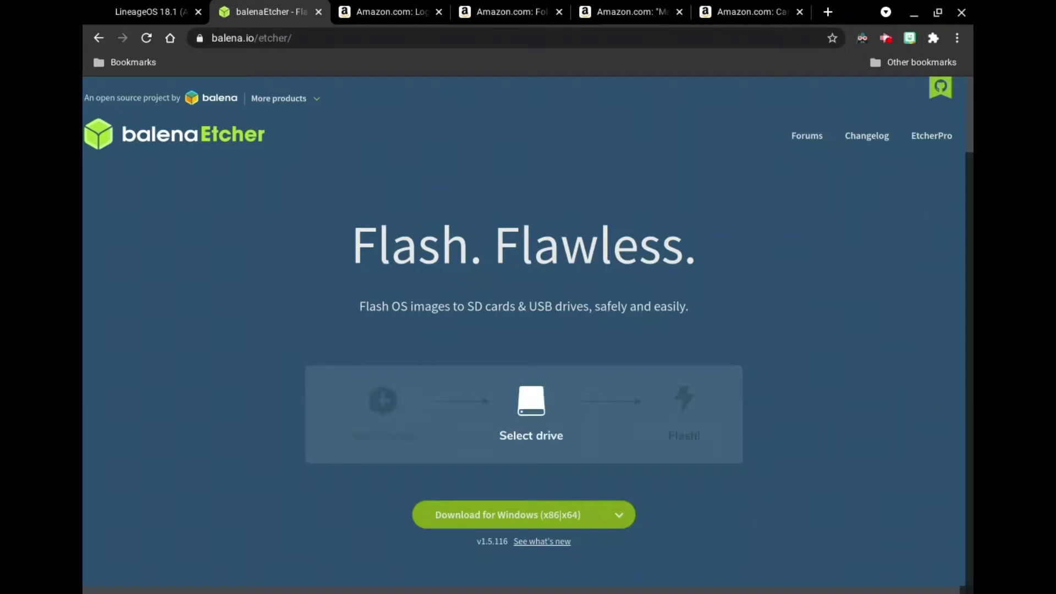
- Switch to the KonstaKANG LineageOS 18.1 Raspberry Pi 4 tab
{"action": "key", "text": "ctrl+shift+Tab"}
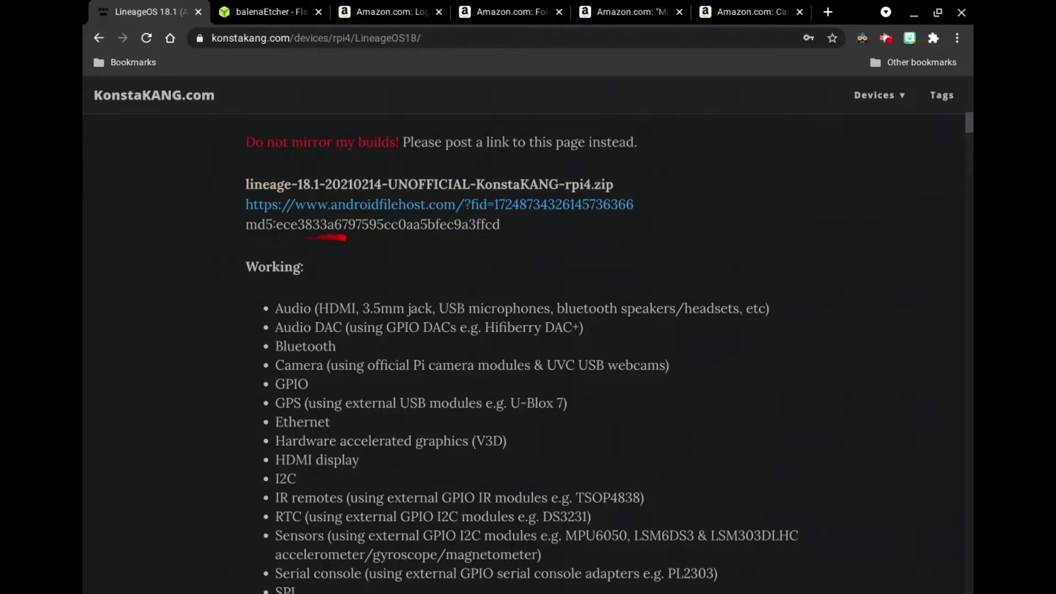
- Follow the androidfilehost link to download lineage-18.1-20210214-UNOFFICIAL-KonstaKANG-rpi4.zip
{"action": "left_click", "coordinate": [308, 205]}
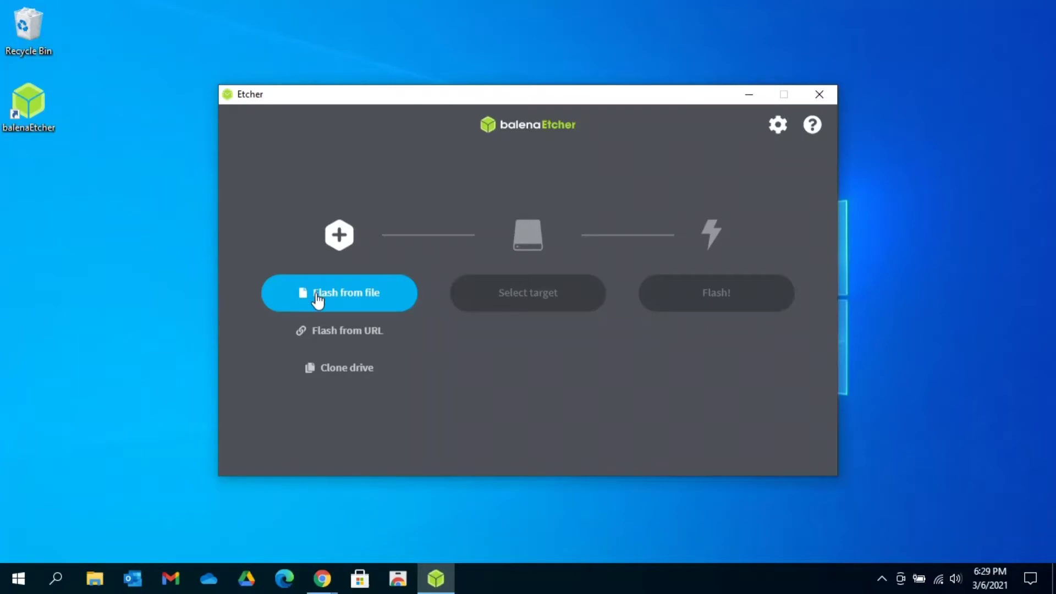
- Load the lineage-18.1 rpi4 zip from Downloads into balenaEtcher as the image to flash
{"action": "left_click", "coordinate": [317, 294]}
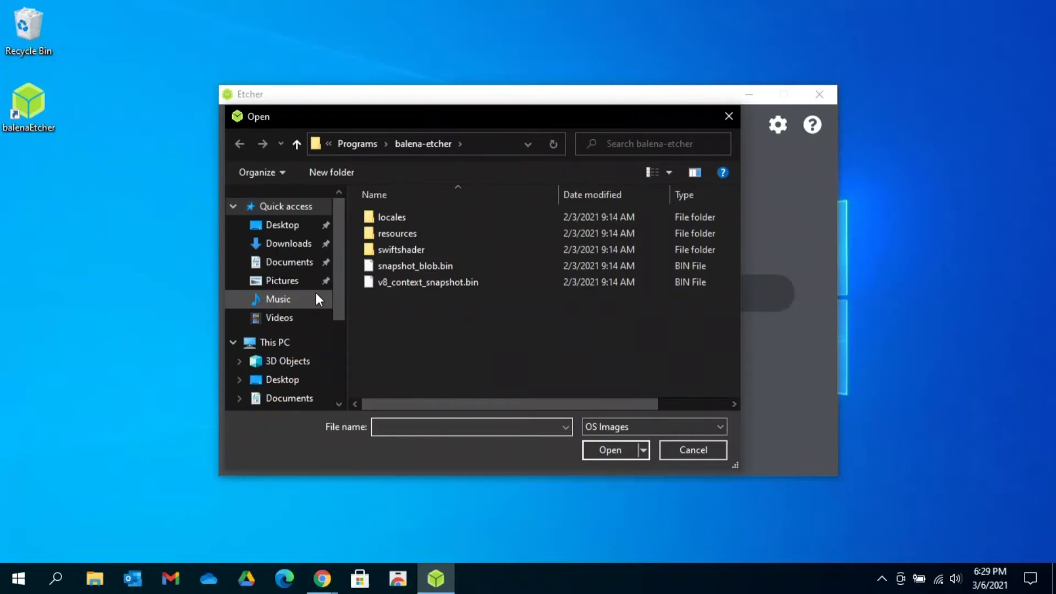
{"action": "left_click", "coordinate": [294, 246]}
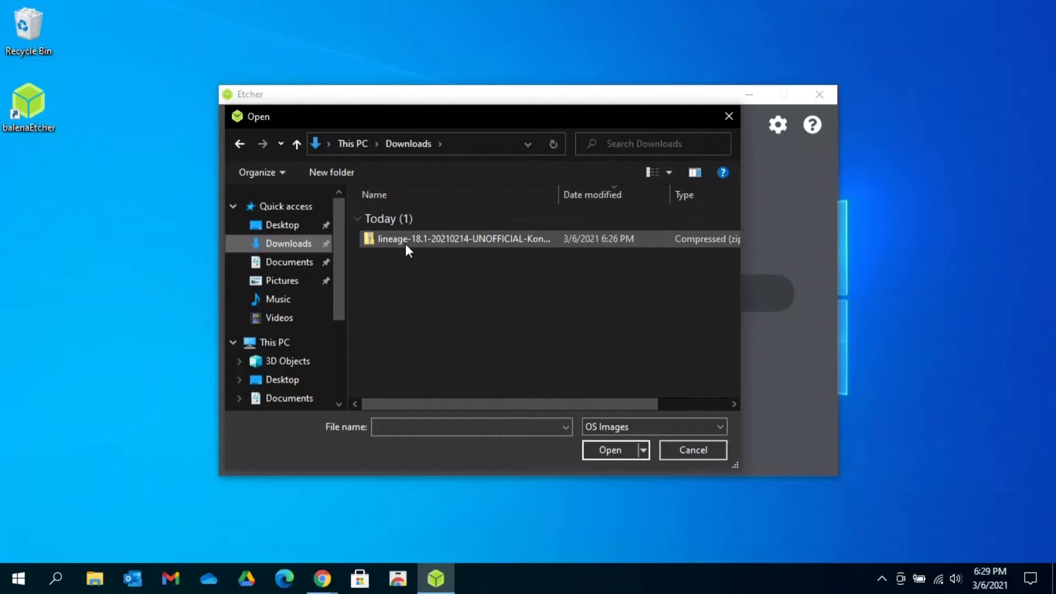
{"action": "double_click", "coordinate": [415, 240]}
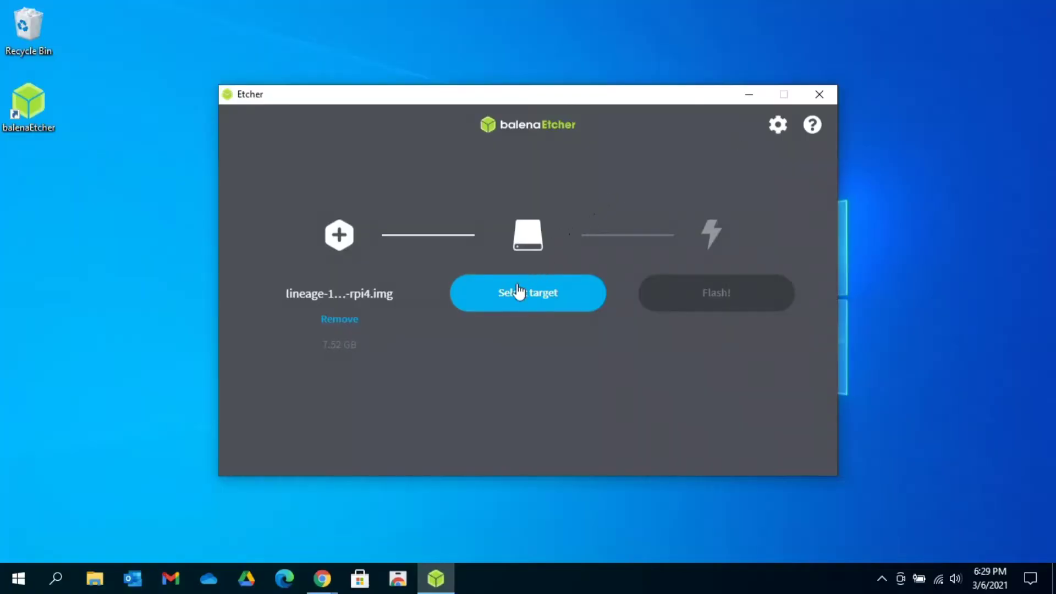
- Select the 31.9 GB SDHC Card as target and flash the LineageOS image to it
{"action": "left_click", "coordinate": [517, 297]}
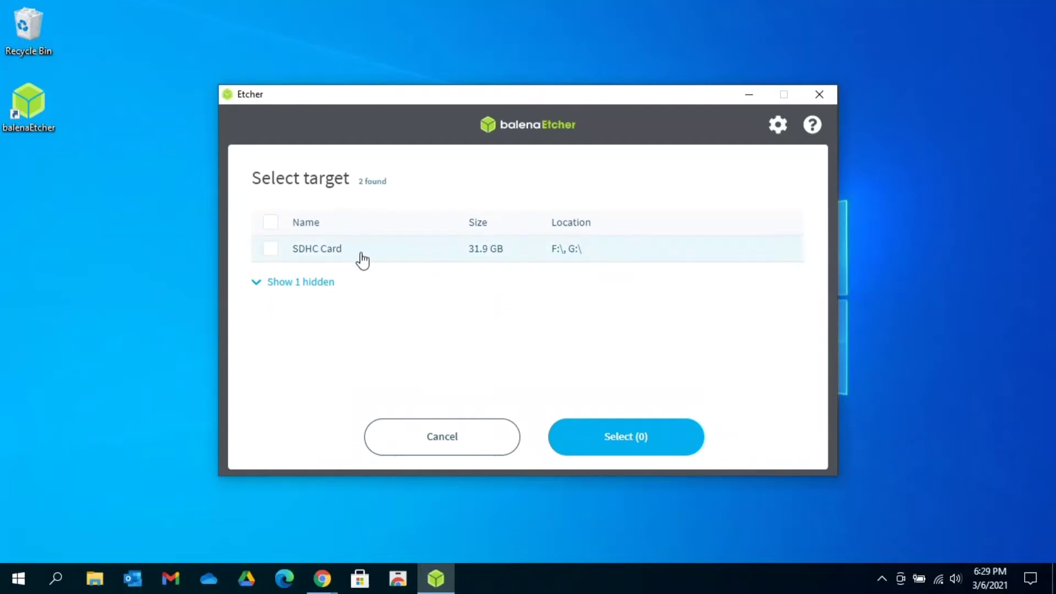
{"action": "left_click", "coordinate": [272, 250]}
{"action": "left_click", "coordinate": [621, 427]}
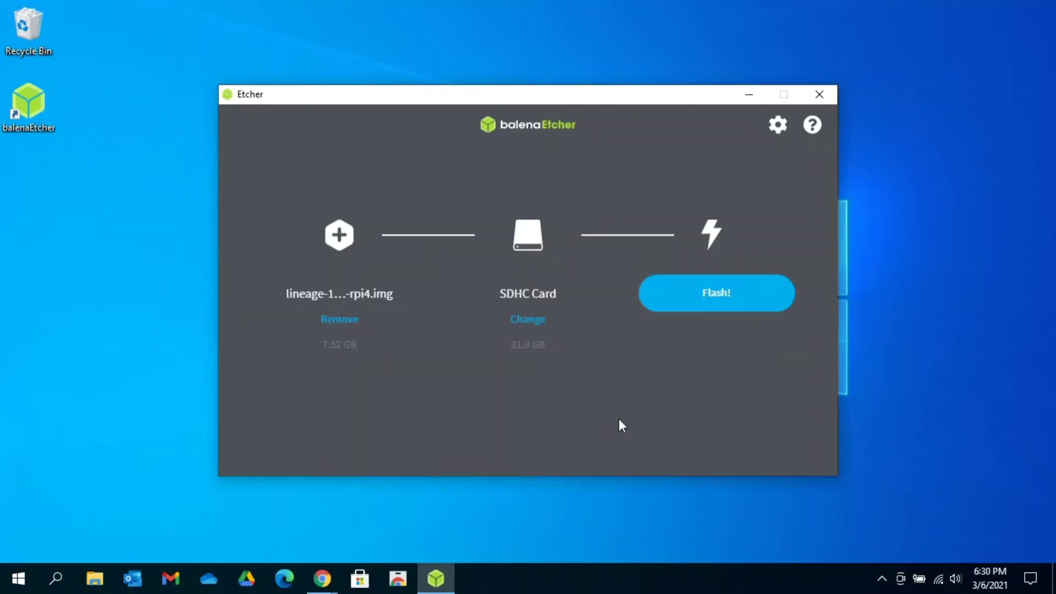
{"action": "left_click", "coordinate": [720, 296]}
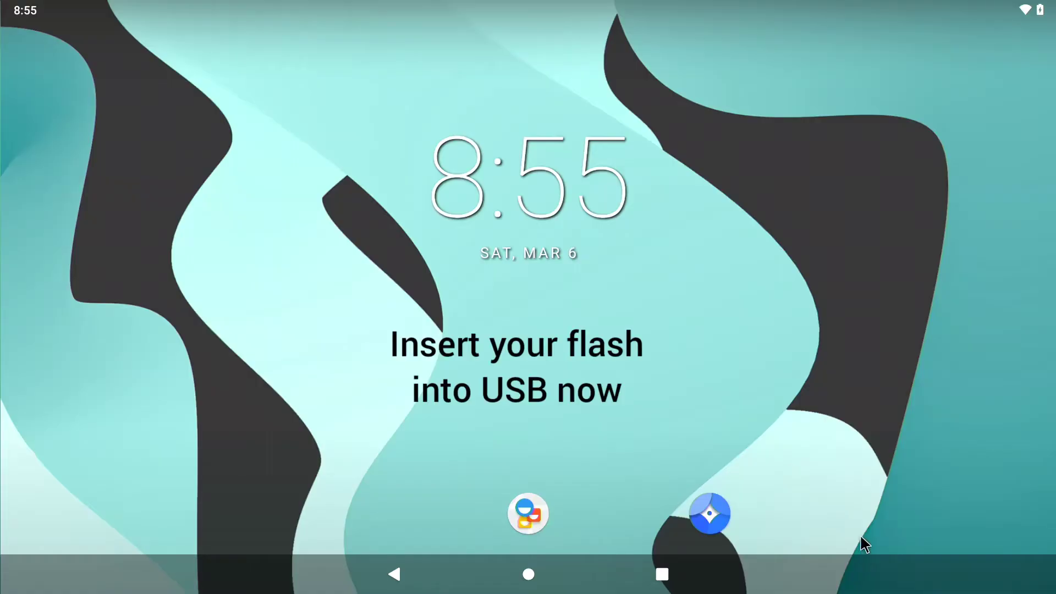
- Launch the Files app from the LineageOS app drawer to view Downloads
{"action": "left_click_drag", "start_coordinate": [863, 549], "coordinate": [834, 7]}
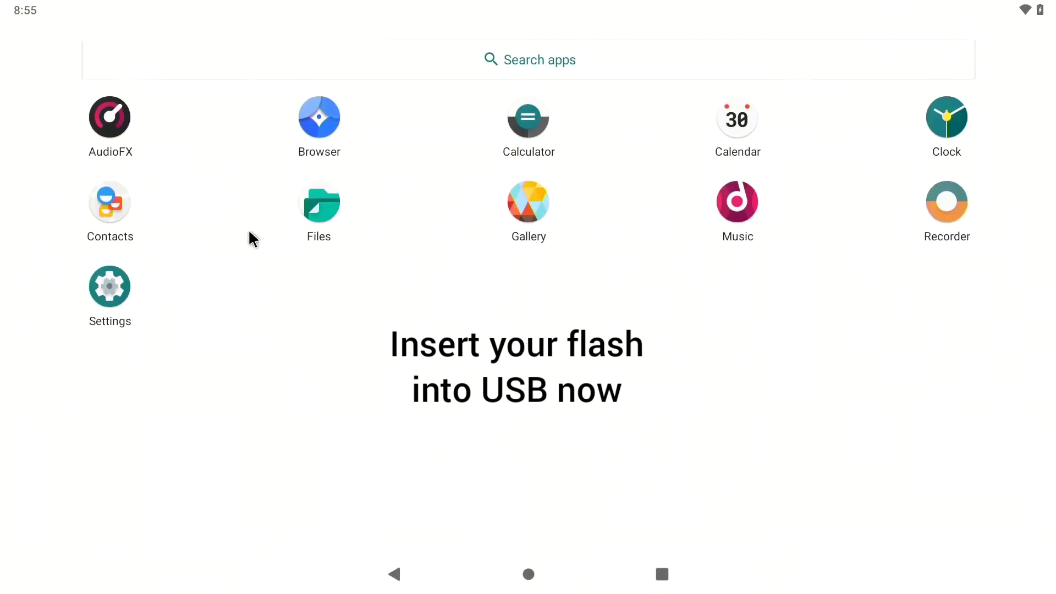
{"action": "left_click", "coordinate": [307, 199]}
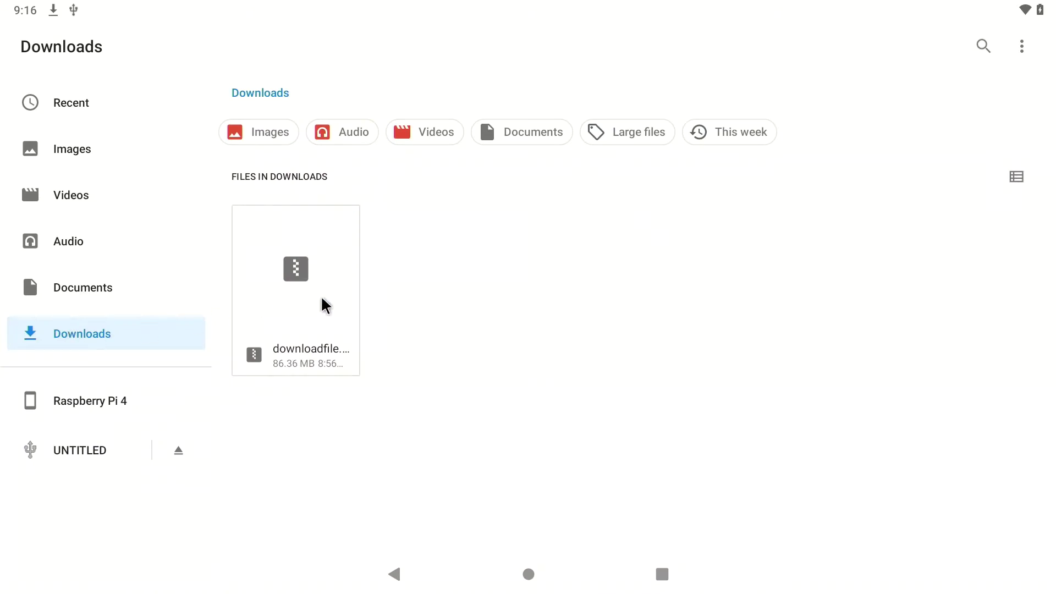
- Copy downloadfile.bin onto the UNTITLED USB drive, verify it there, and eject the drive
{"action": "left_click_drag", "start_coordinate": [326, 305], "coordinate": [94, 465]}
{"action": "left_click", "coordinate": [86, 460]}
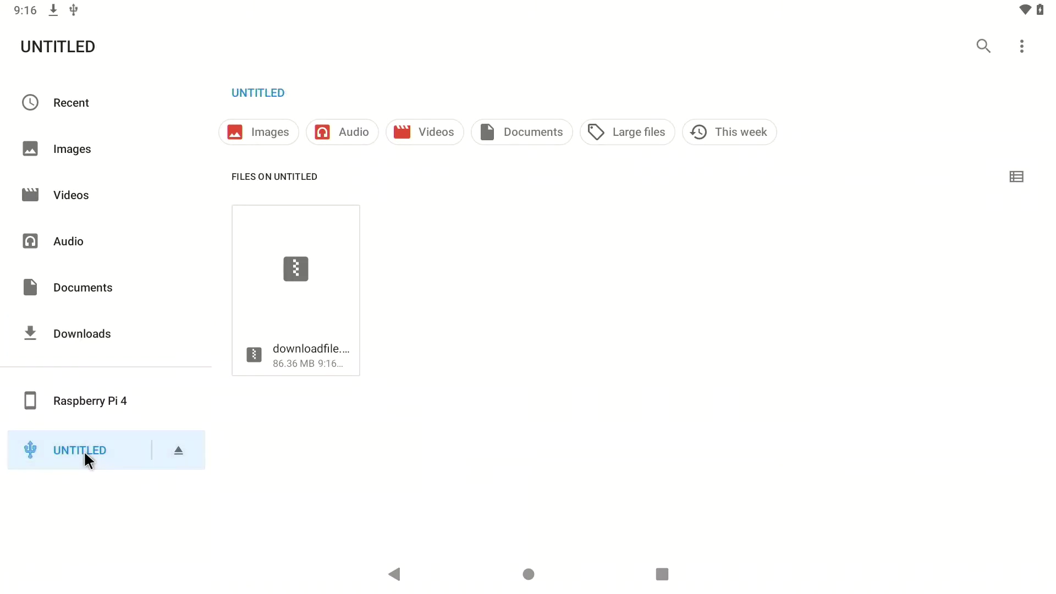
{"action": "left_click", "coordinate": [178, 451]}
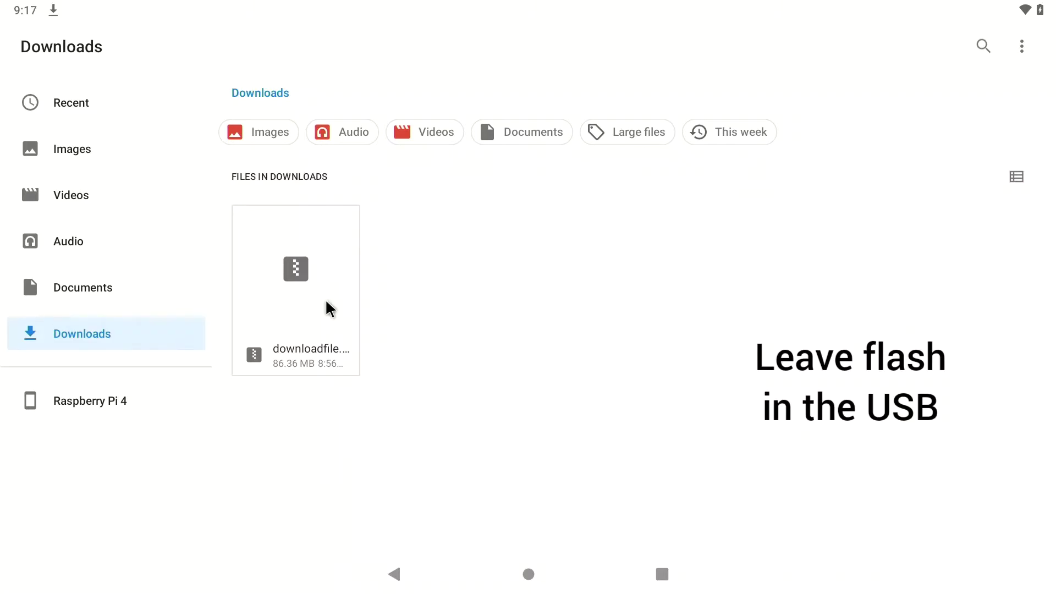
- Delete downloadfile.bin from Downloads
{"action": "right_click", "coordinate": [349, 298]}
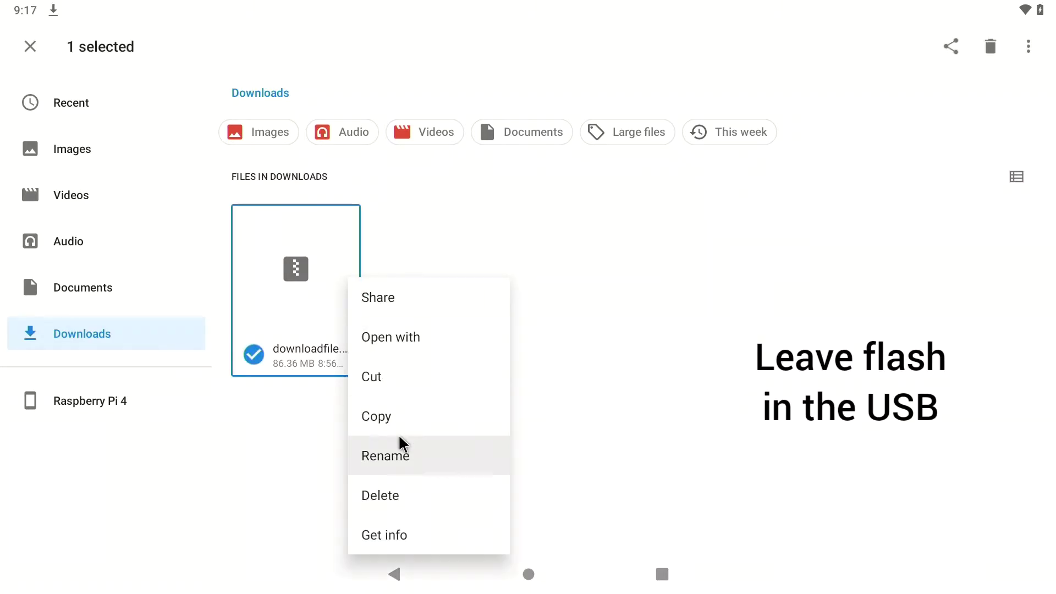
{"action": "left_click", "coordinate": [401, 496]}
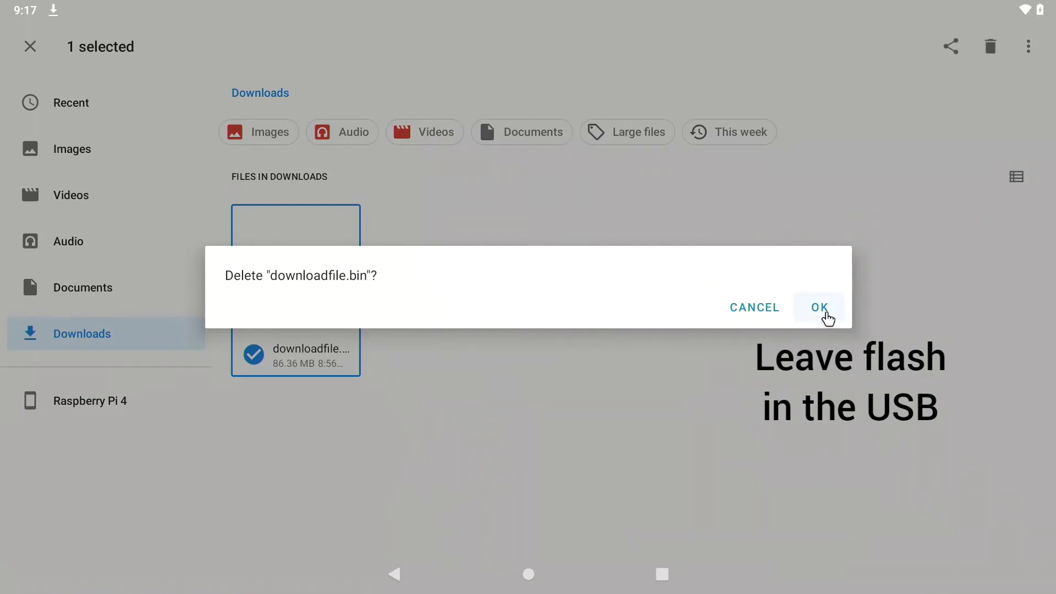
{"action": "left_click", "coordinate": [821, 315]}
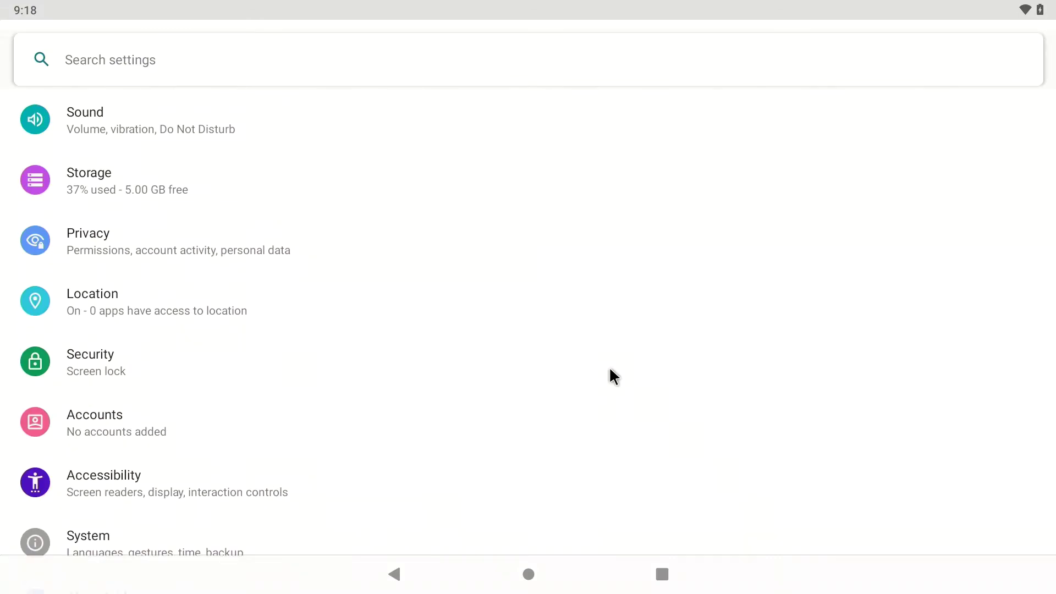
- Enable Advanced restart under System > Advanced > Gestures > Power menu
{"action": "left_click", "coordinate": [179, 544]}
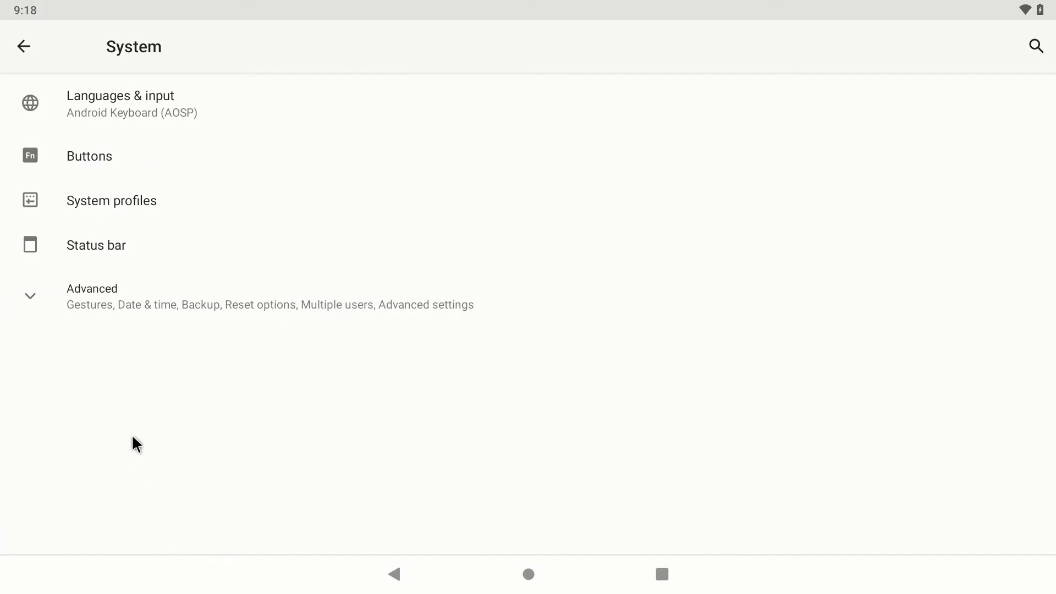
{"action": "left_click", "coordinate": [98, 300]}
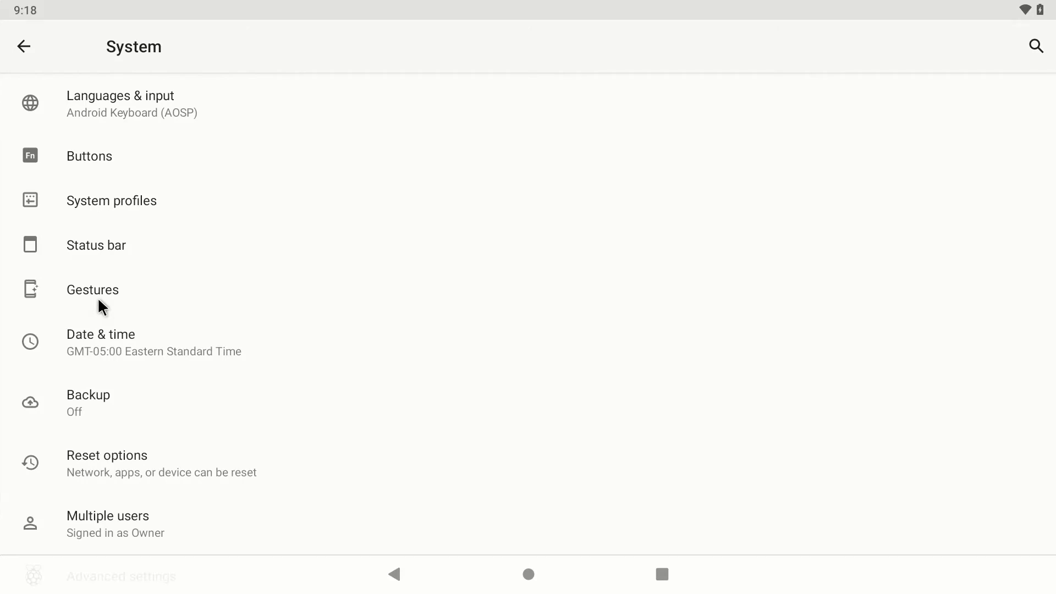
{"action": "left_click", "coordinate": [98, 301]}
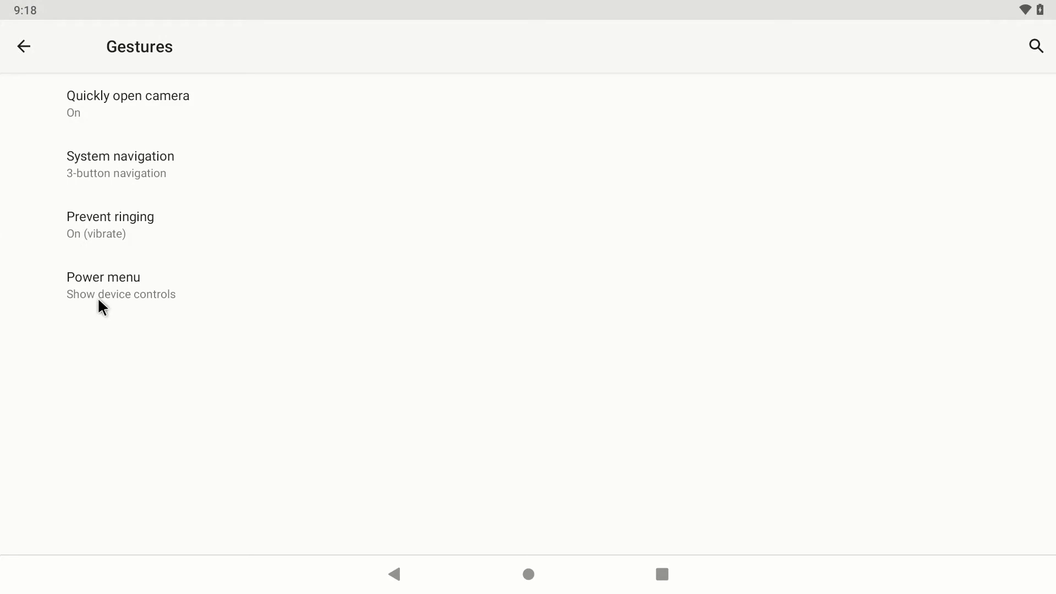
{"action": "left_click", "coordinate": [99, 301]}
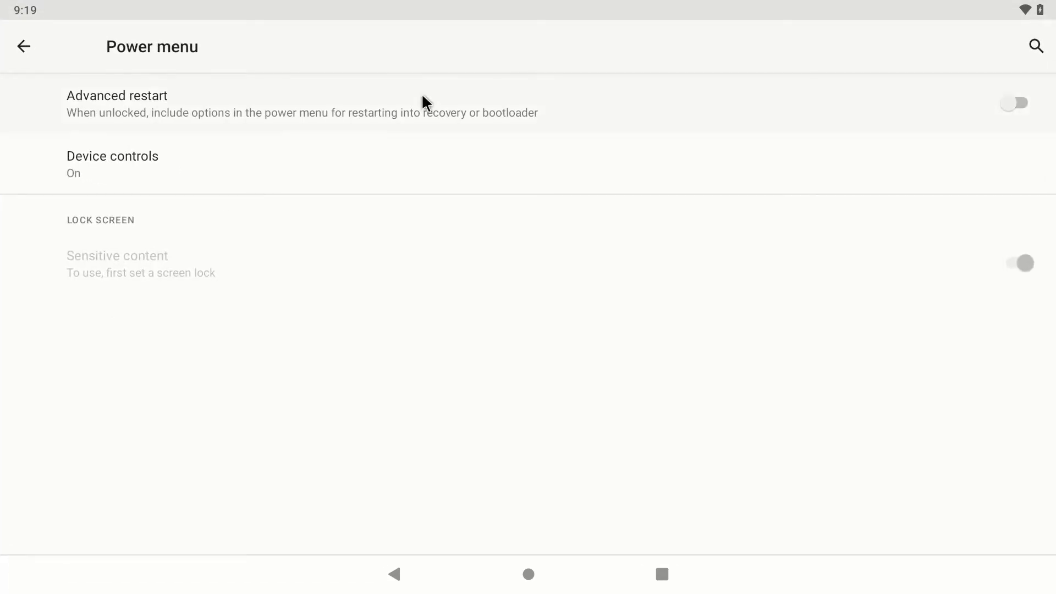
{"action": "left_click", "coordinate": [1019, 100]}
- Restart into TWRP recovery and swipe to allow system partition modifications
{"action": "key", "text": "F5"}
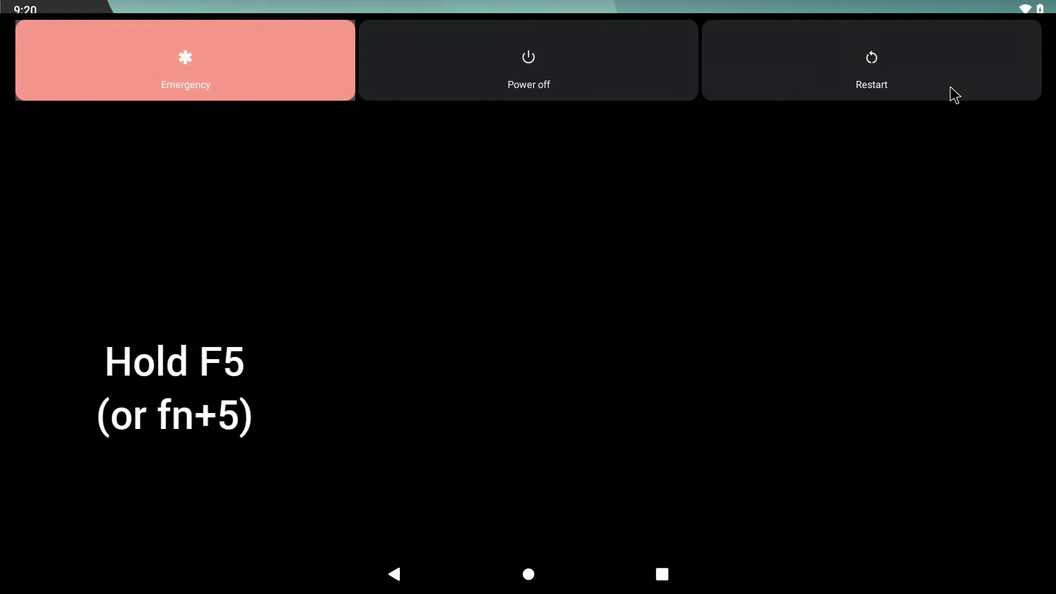
{"action": "left_click", "coordinate": [954, 95]}
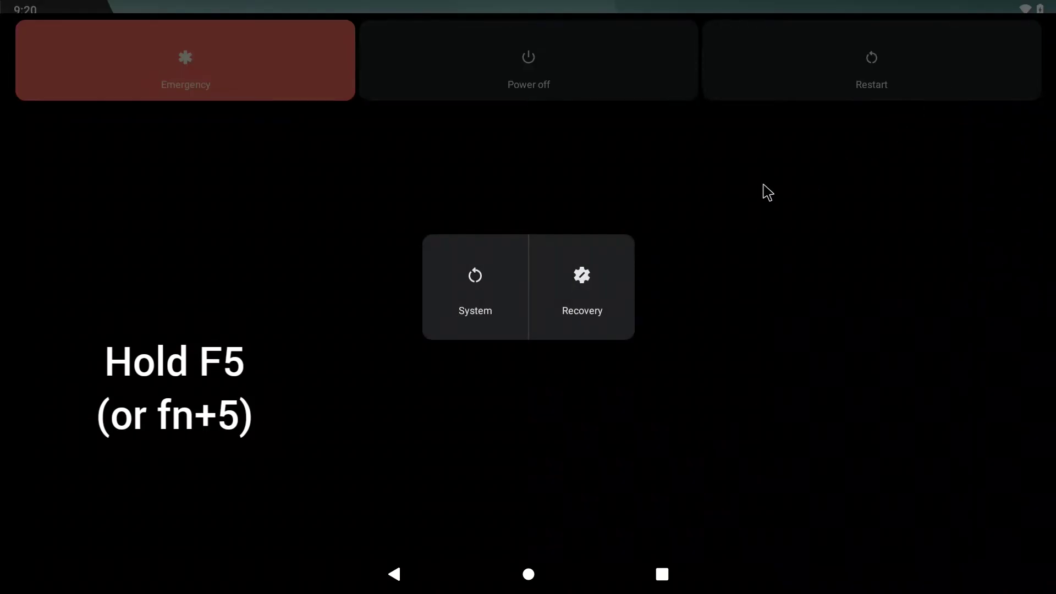
{"action": "left_click", "coordinate": [583, 302]}
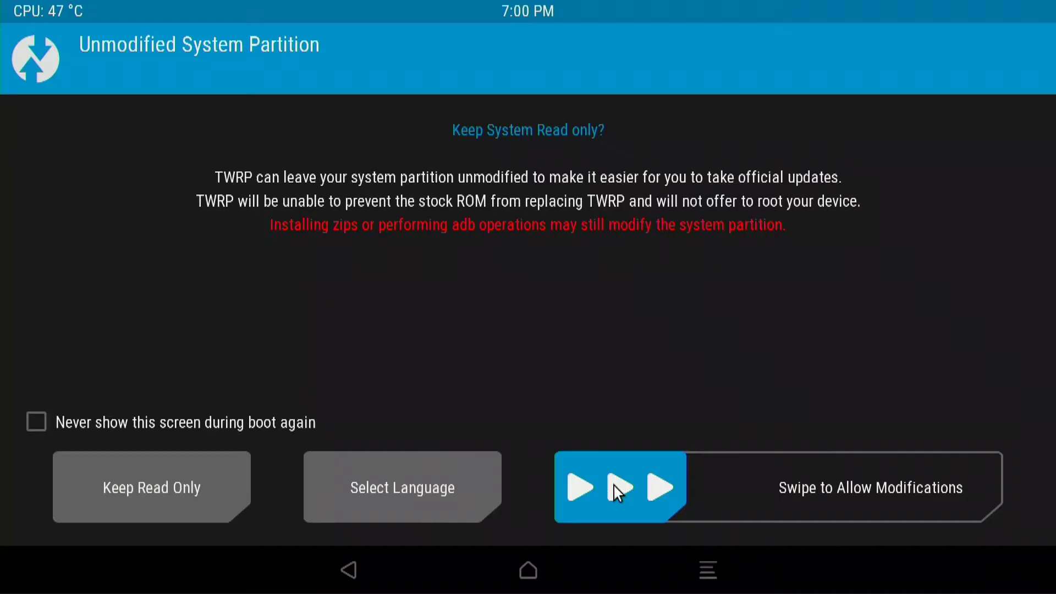
{"action": "left_click_drag", "start_coordinate": [616, 486], "coordinate": [935, 486]}
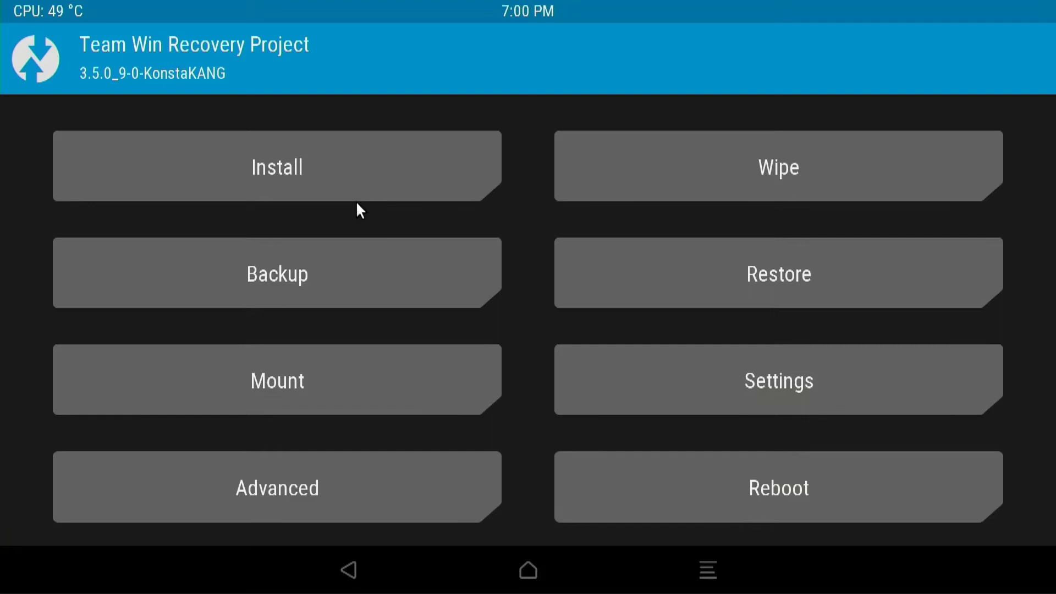
- Flash downloadfile.bin.zip from the USB drive to install BiTGApps R17 for Android 11.0.0
{"action": "left_click", "coordinate": [346, 168]}
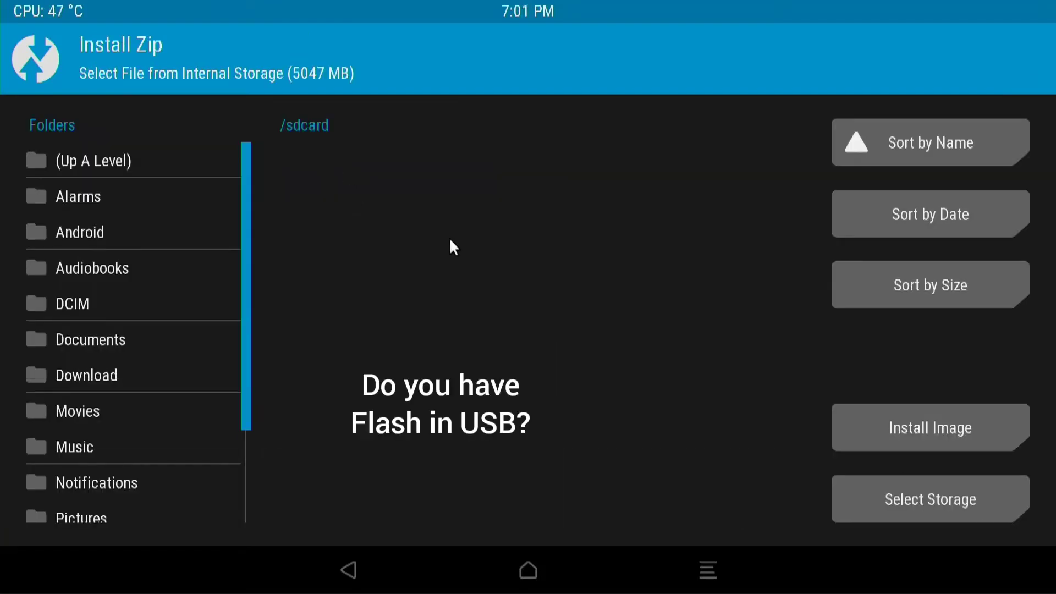
{"action": "left_click", "coordinate": [954, 487]}
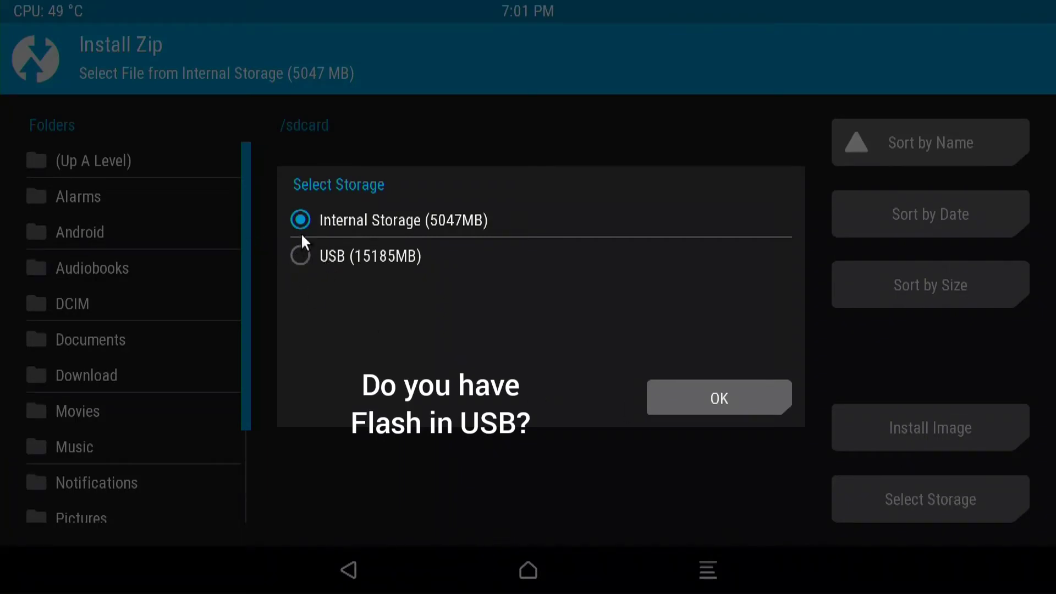
{"action": "left_click", "coordinate": [298, 258]}
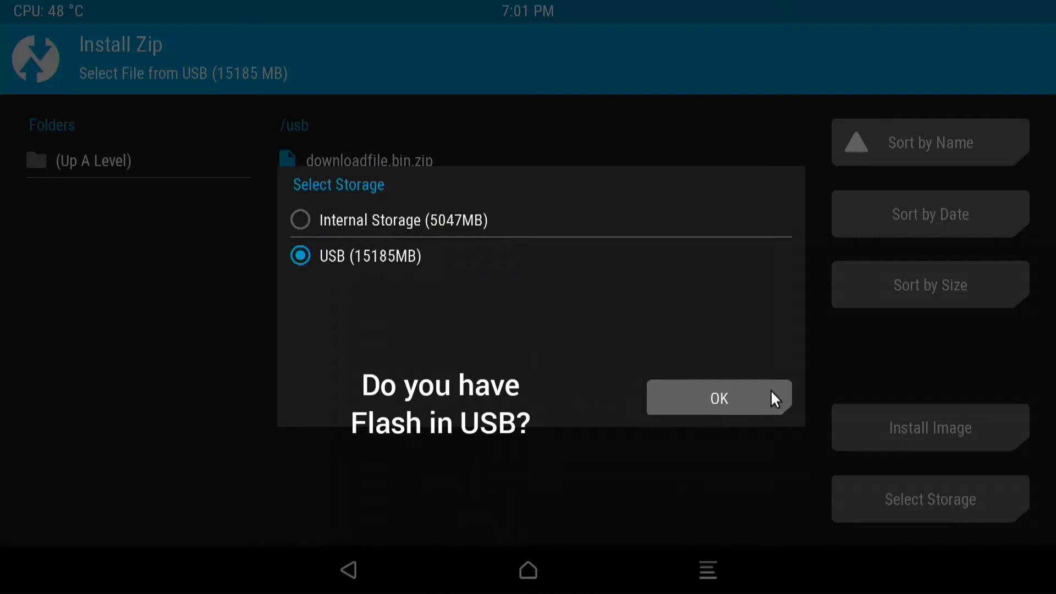
{"action": "left_click", "coordinate": [715, 405]}
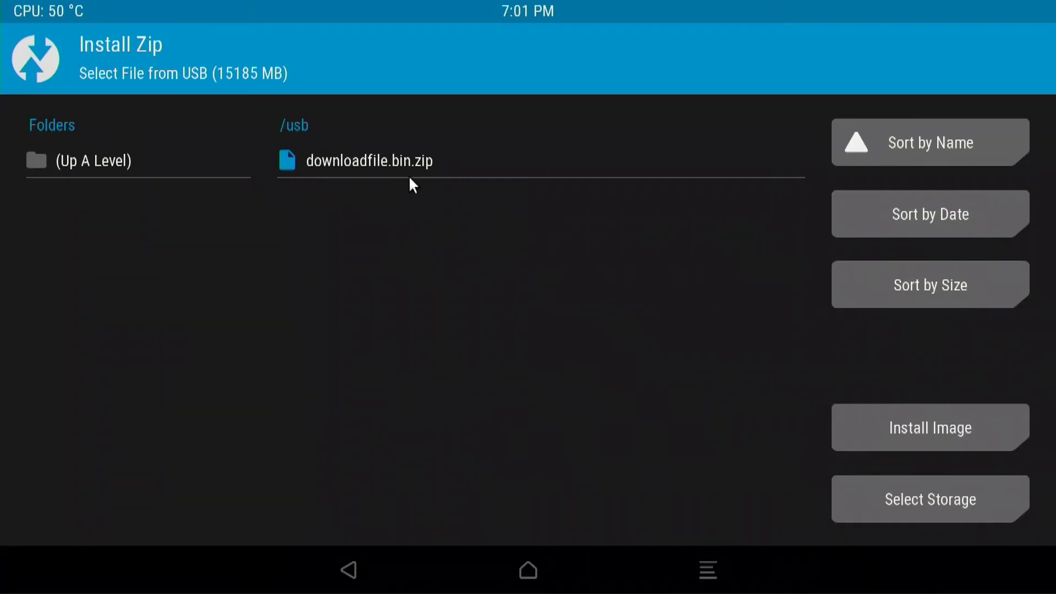
{"action": "left_click", "coordinate": [384, 160]}
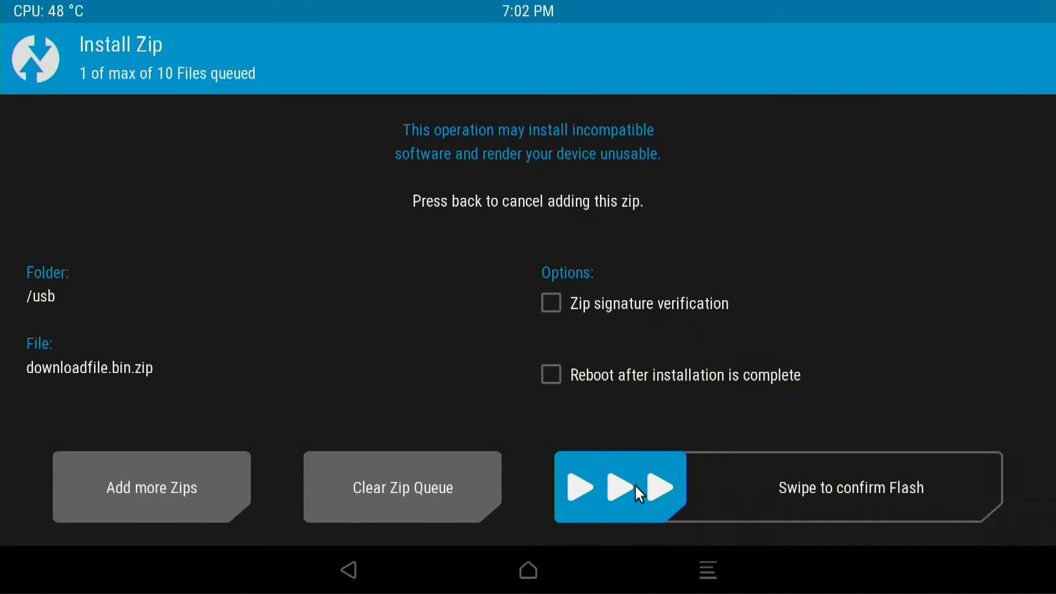
{"action": "left_click_drag", "start_coordinate": [635, 484], "coordinate": [985, 484]}
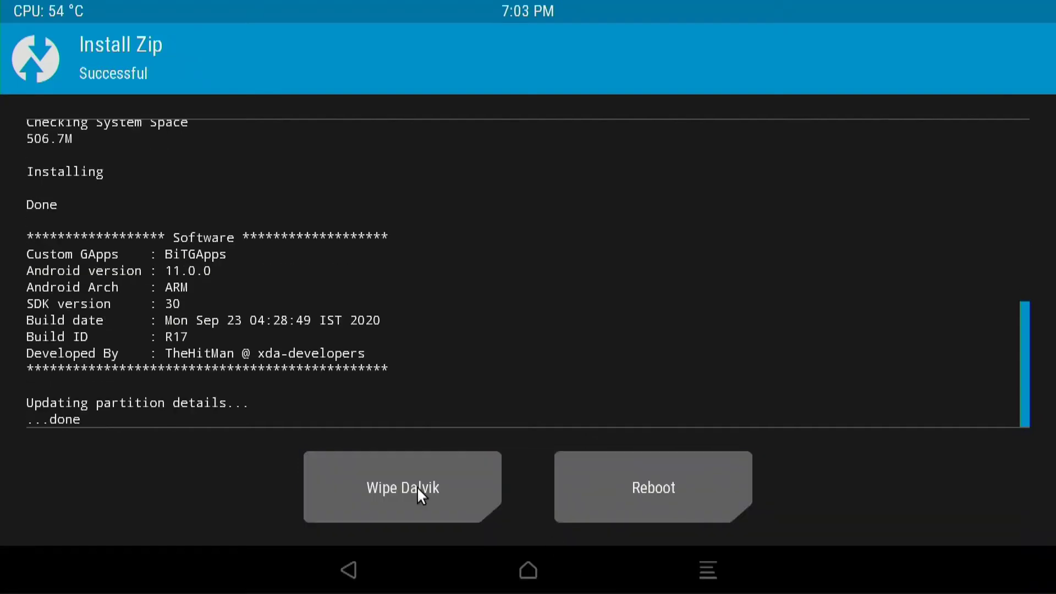
- Wipe the Dalvik cache in TWRP and go back to the main menu
{"action": "left_click", "coordinate": [386, 496]}
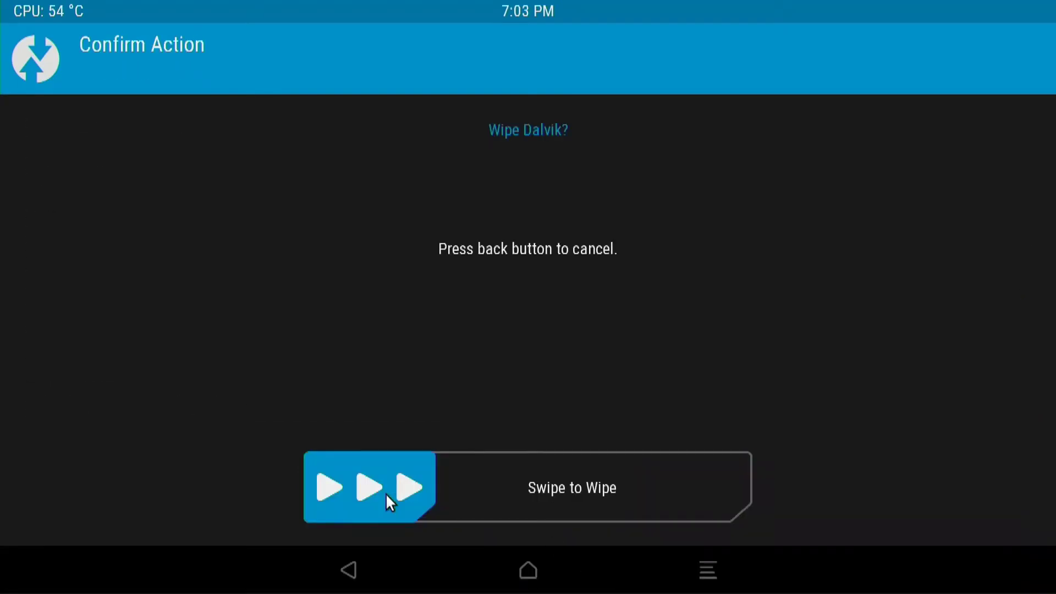
{"action": "left_click_drag", "start_coordinate": [386, 495], "coordinate": [716, 493]}
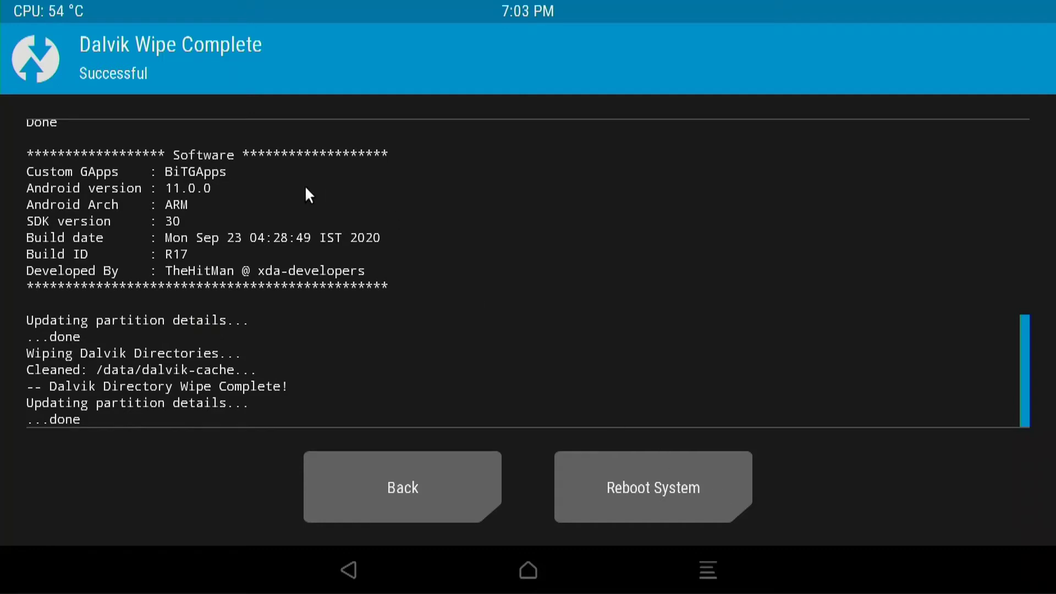
{"action": "left_click", "coordinate": [54, 69]}
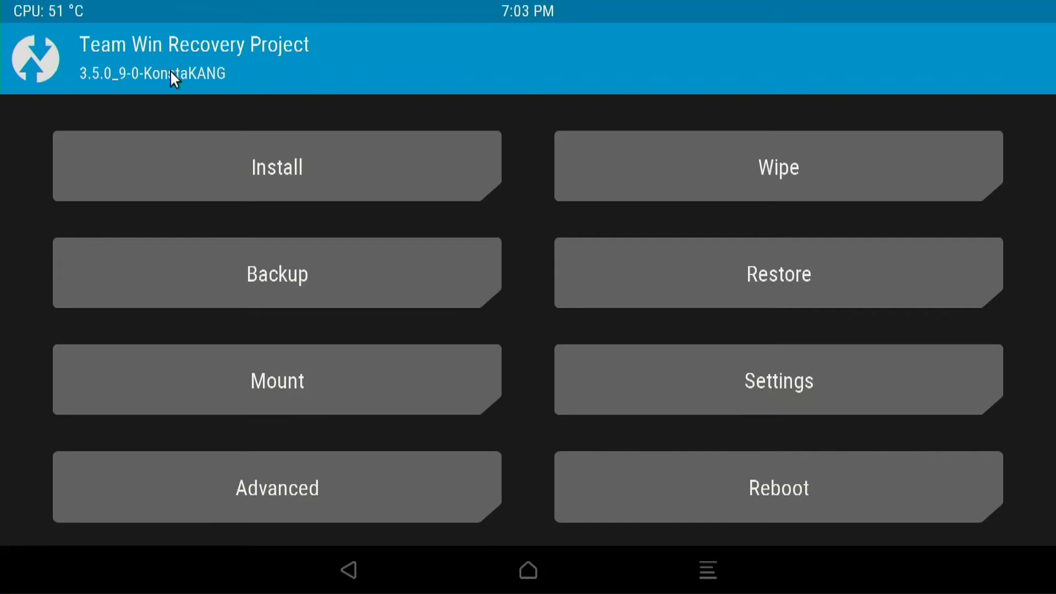
- Factory reset data, cache and Dalvik in TWRP, then return to the main menu
{"action": "left_click", "coordinate": [706, 164]}
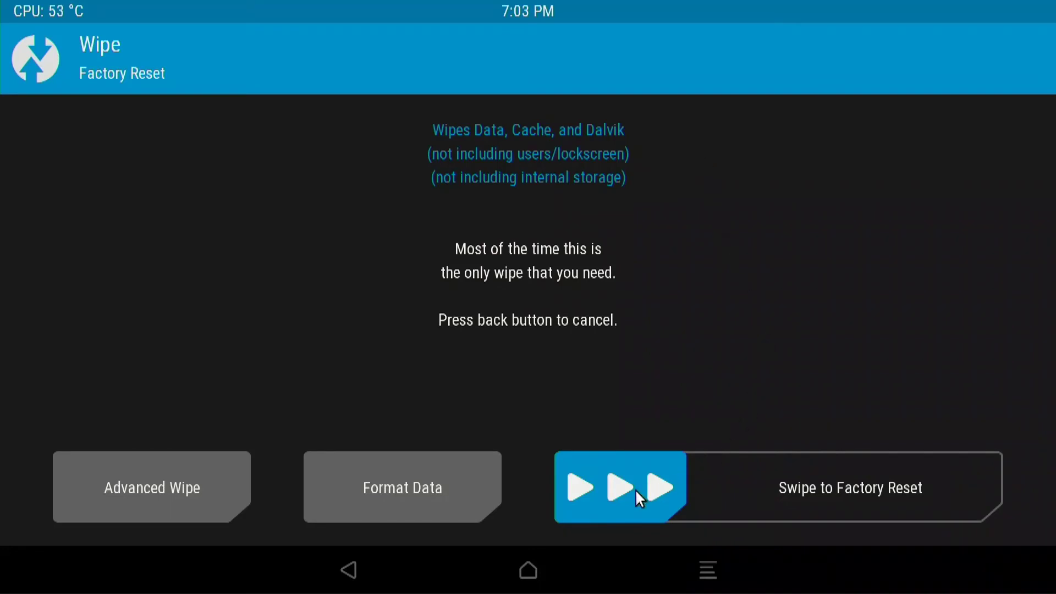
{"action": "left_click_drag", "start_coordinate": [636, 491], "coordinate": [1022, 488]}
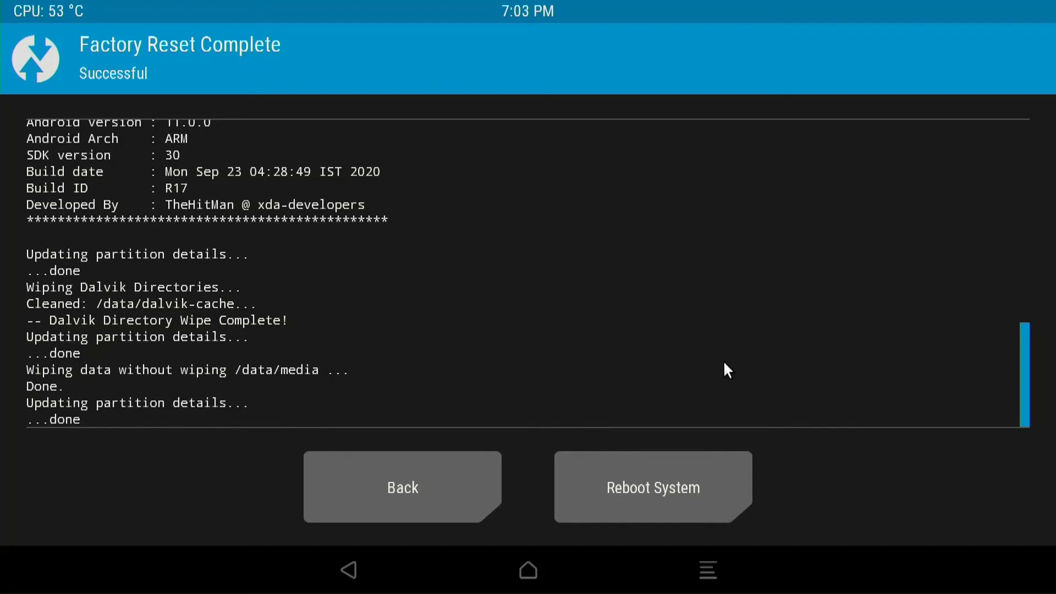
{"action": "left_click", "coordinate": [42, 78]}
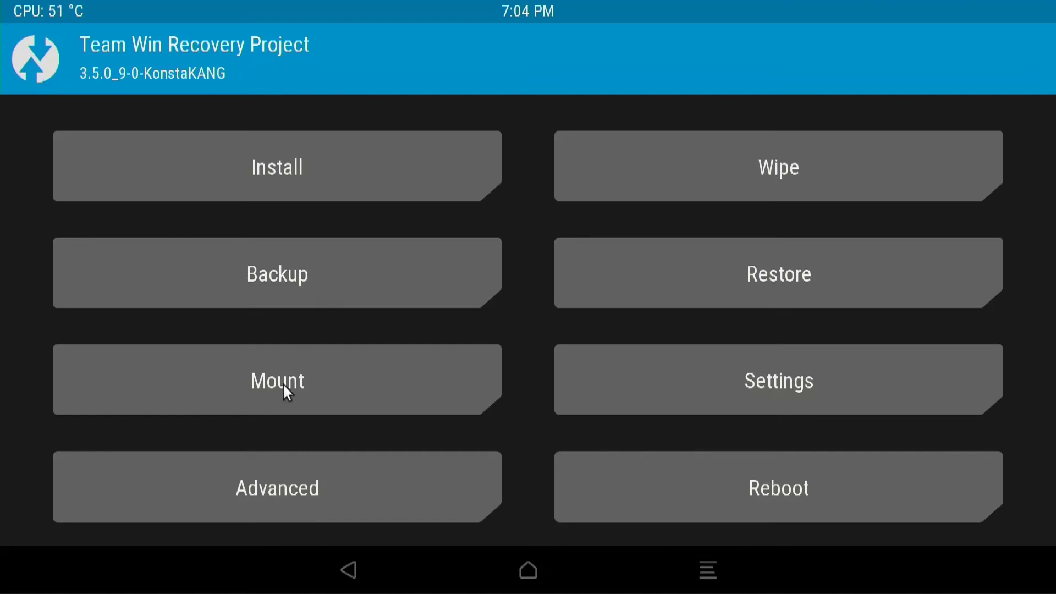
- Mount the System partition alongside Boot, Data and USB, then return to the main menu
{"action": "left_click", "coordinate": [276, 405]}
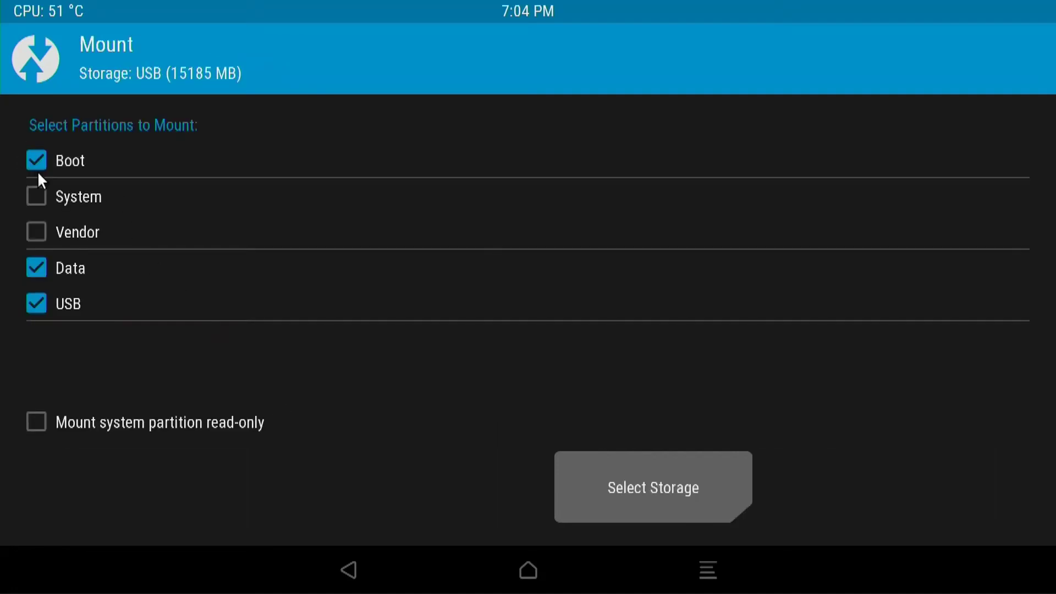
{"action": "left_click", "coordinate": [33, 207]}
{"action": "left_click", "coordinate": [35, 74]}
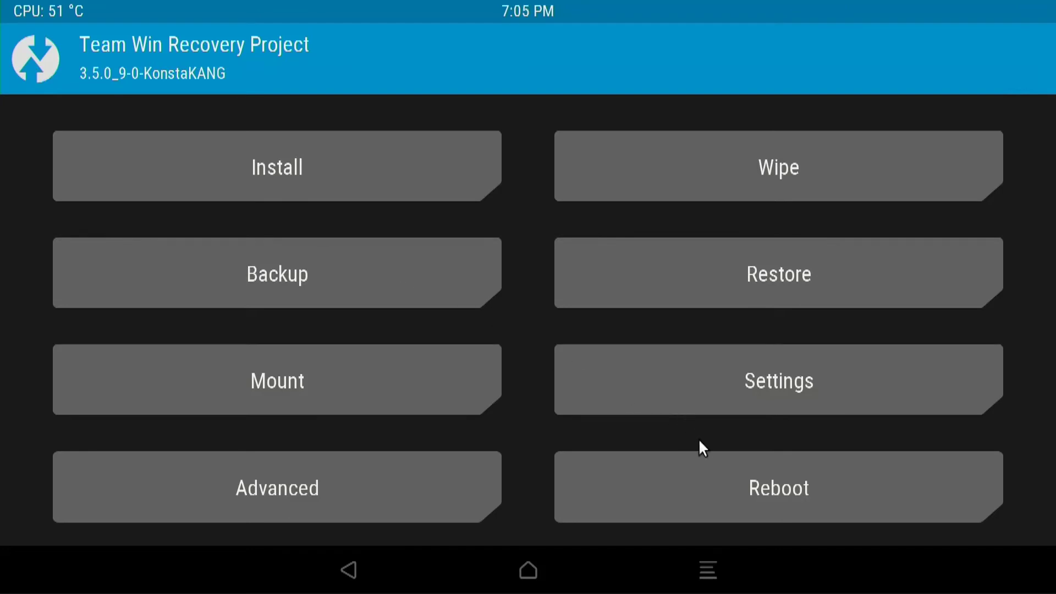
- Reboot from TWRP into the LineageOS system
{"action": "left_click", "coordinate": [729, 484]}
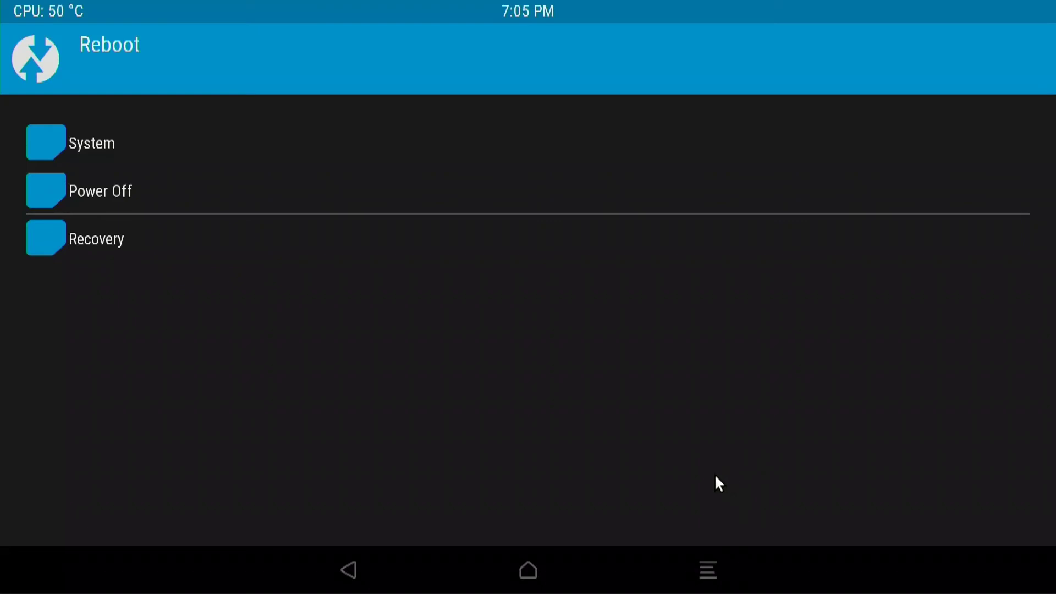
{"action": "left_click", "coordinate": [79, 133]}
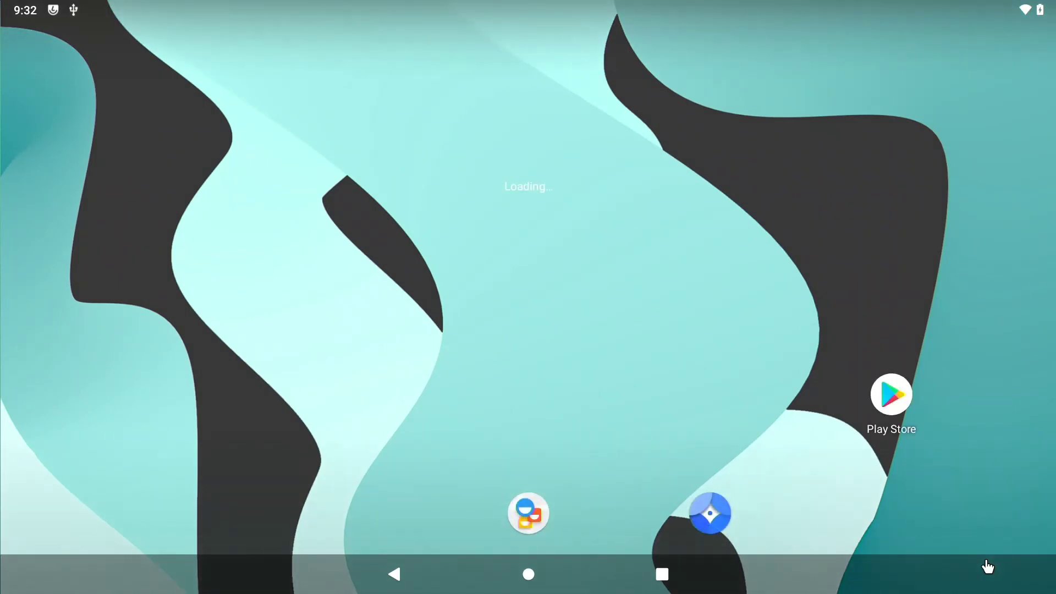
- Launch the Play Store and sign in with the Google account e-mail and password
{"action": "left_click", "coordinate": [894, 406]}
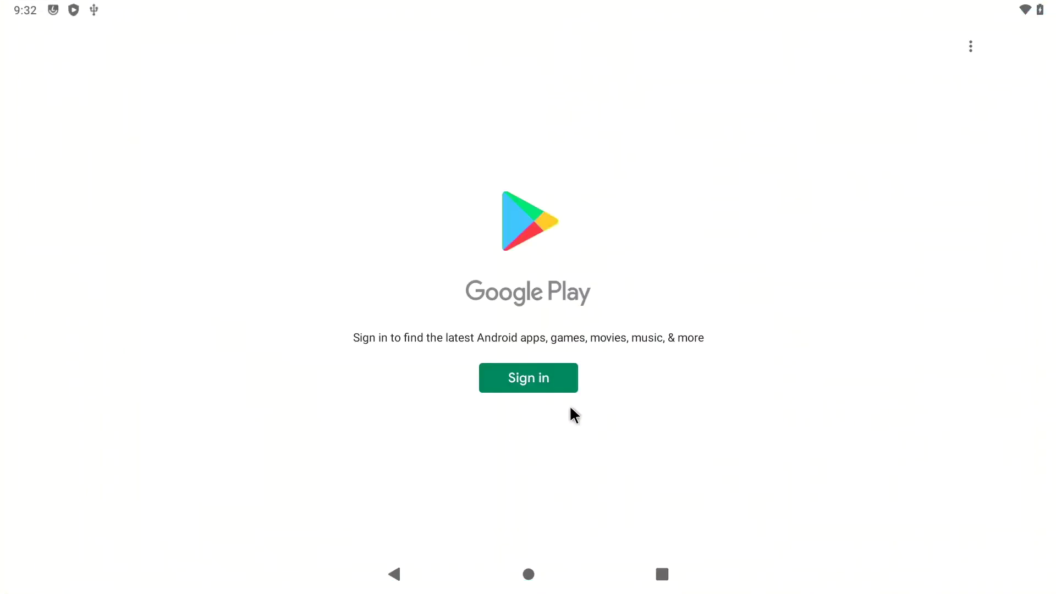
{"action": "left_click", "coordinate": [554, 392]}
{"action": "left_click", "coordinate": [453, 235]}
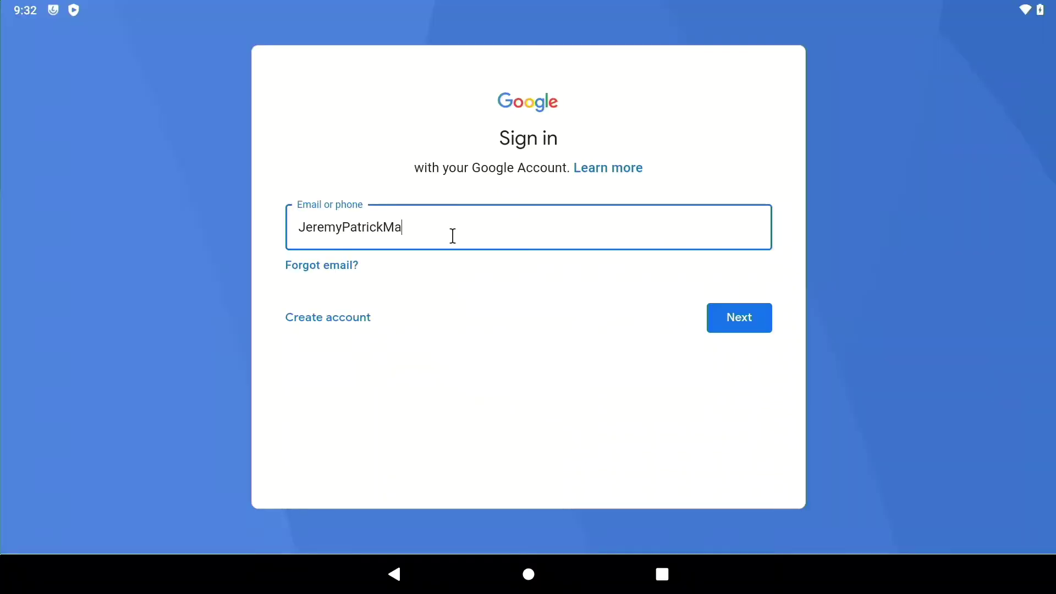
{"action": "left_click", "coordinate": [721, 317]}
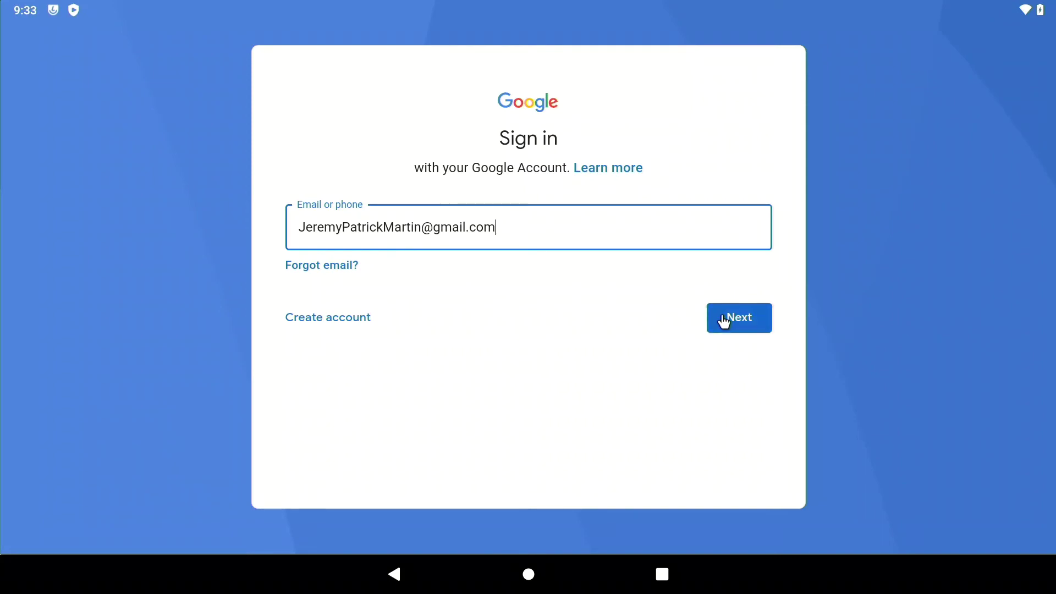
{"action": "type", "text": "••••••••••••••••"}
{"action": "left_click", "coordinate": [729, 354]}
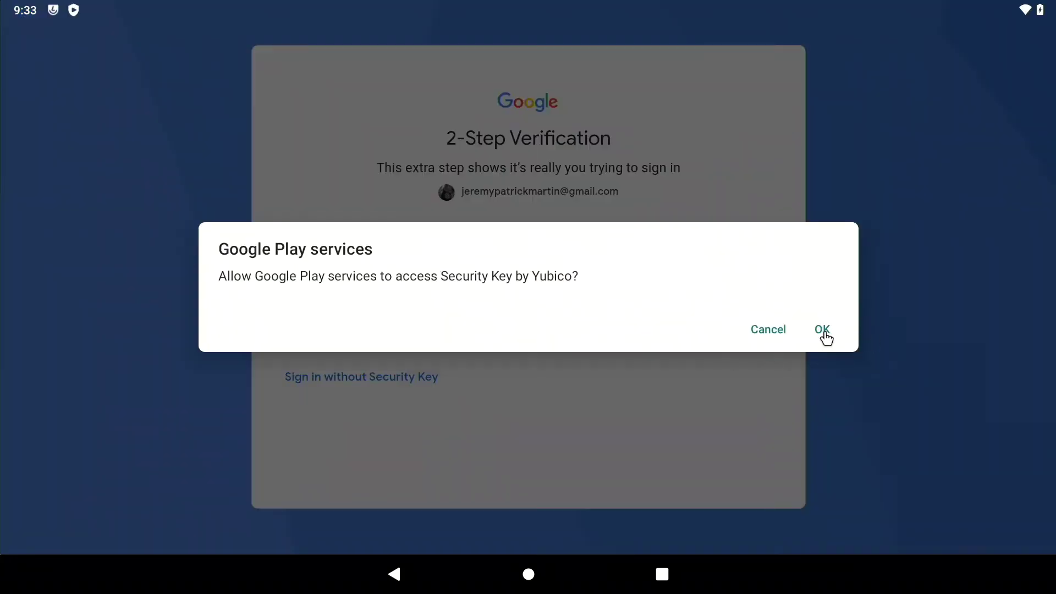
- Verify with a USB security key, accept the Google terms, and show the home screen widget list
{"action": "left_click", "coordinate": [823, 330]}
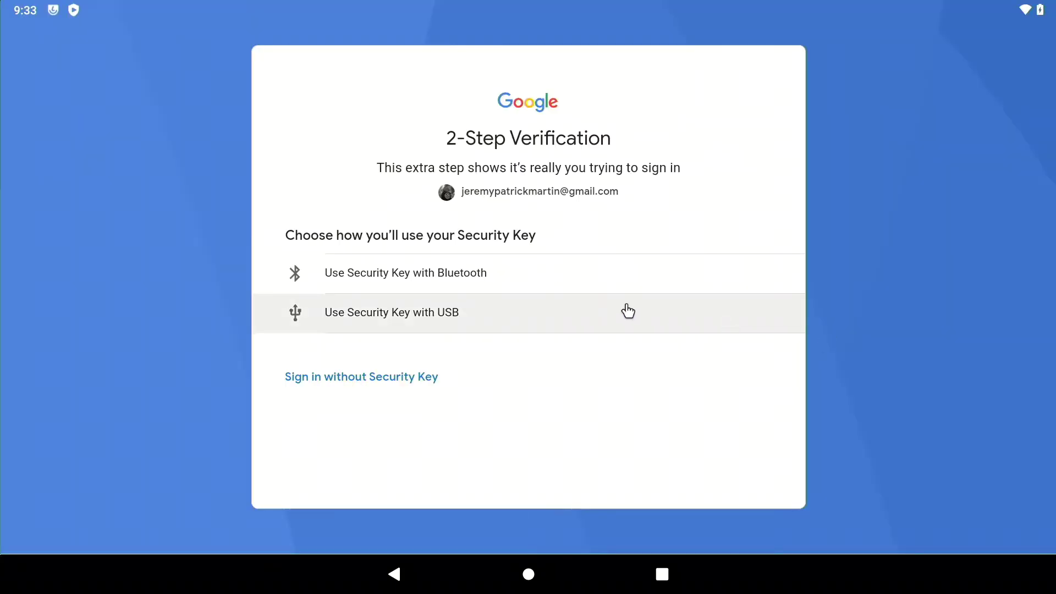
{"action": "left_click", "coordinate": [627, 308]}
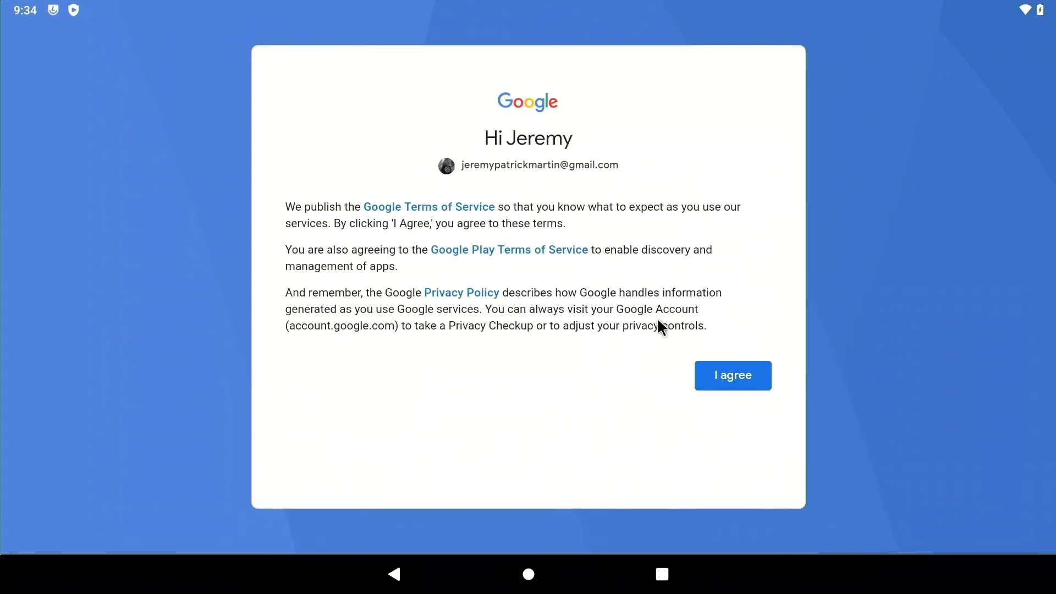
{"action": "left_click", "coordinate": [717, 372]}
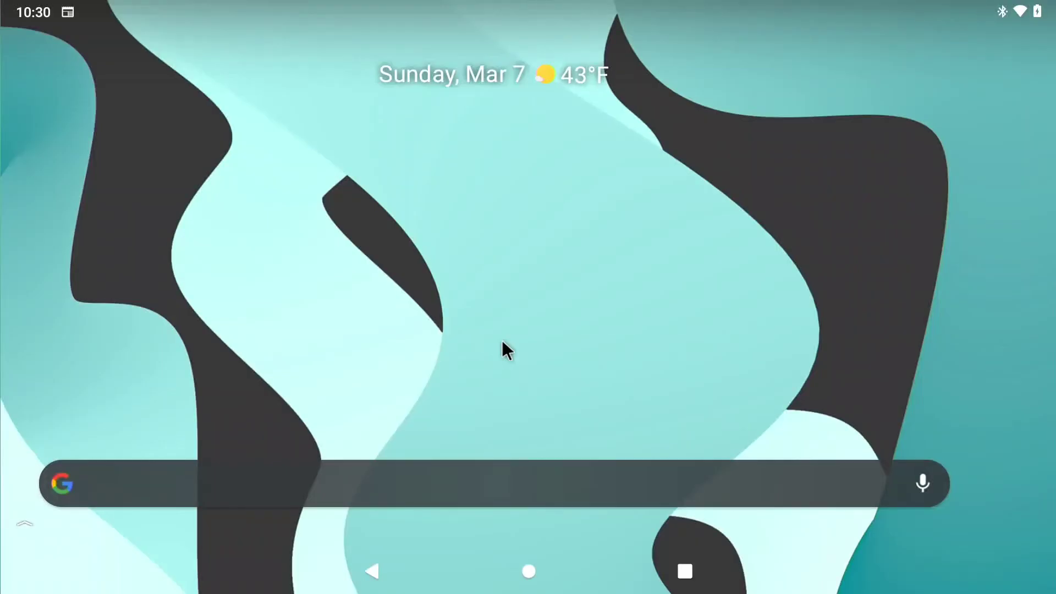
{"action": "left_click", "coordinate": [501, 340]}
{"action": "left_click", "coordinate": [545, 242]}
- Close the widget list, open the app drawer and launch Google Assistant
{"action": "scroll", "coordinate": [545, 242], "scroll_direction": "down", "scroll_amount": 15}
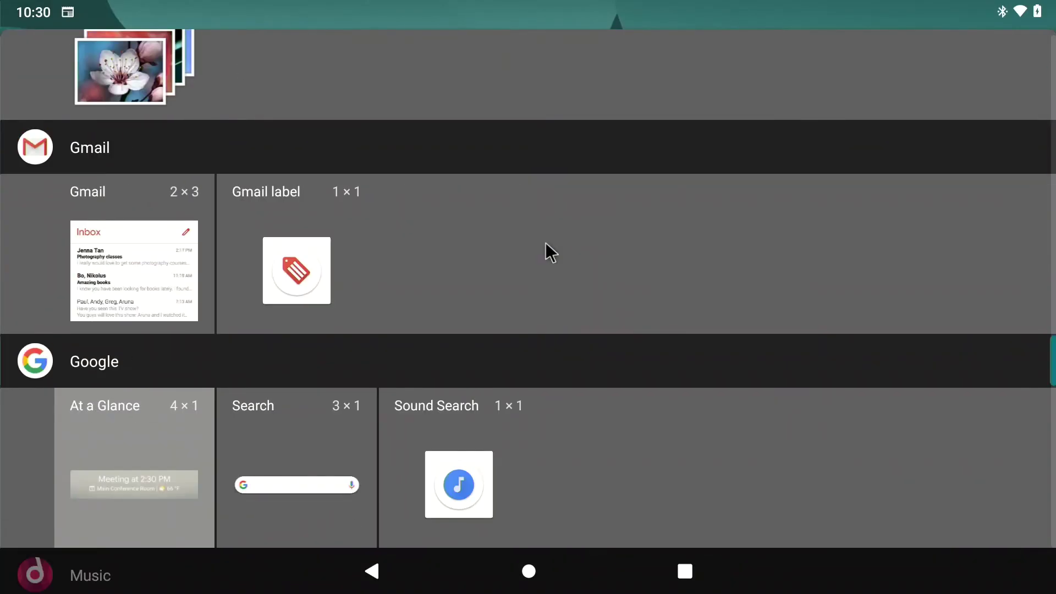
{"action": "key", "text": "Escape"}
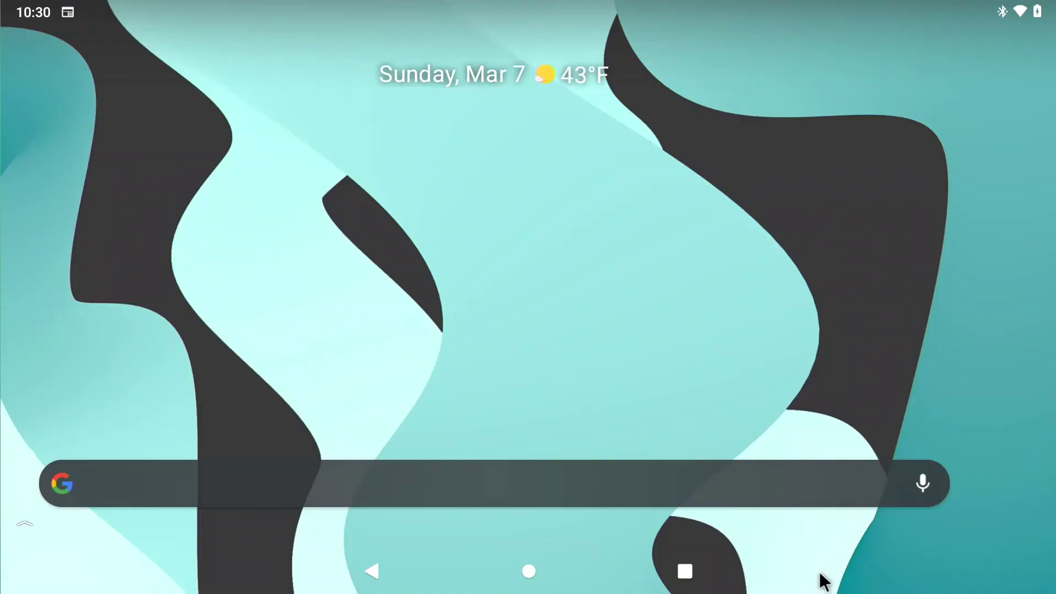
{"action": "left_click_drag", "start_coordinate": [824, 582], "coordinate": [823, 7]}
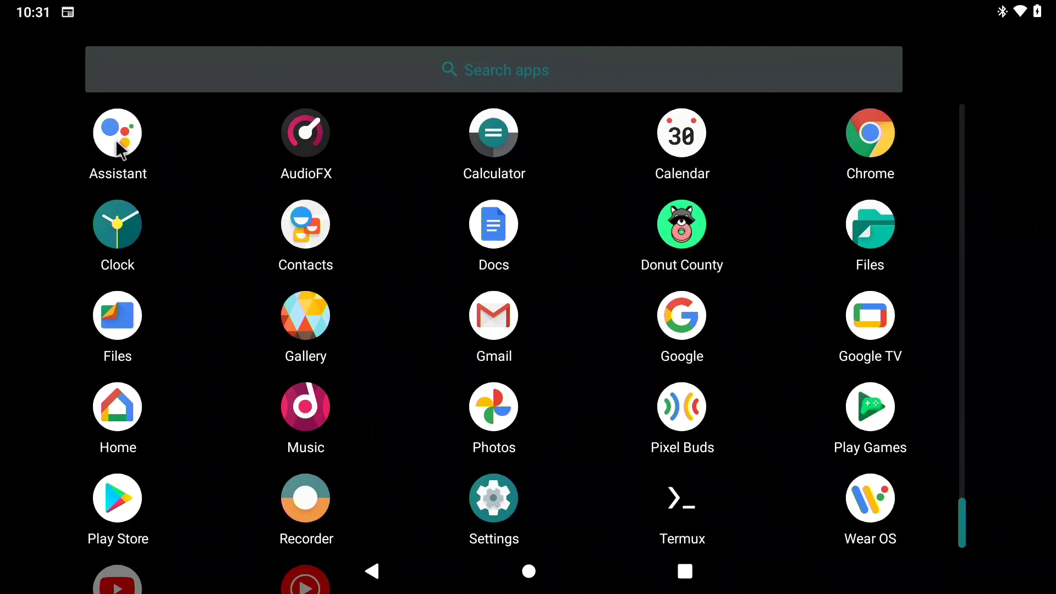
{"action": "left_click", "coordinate": [116, 140]}
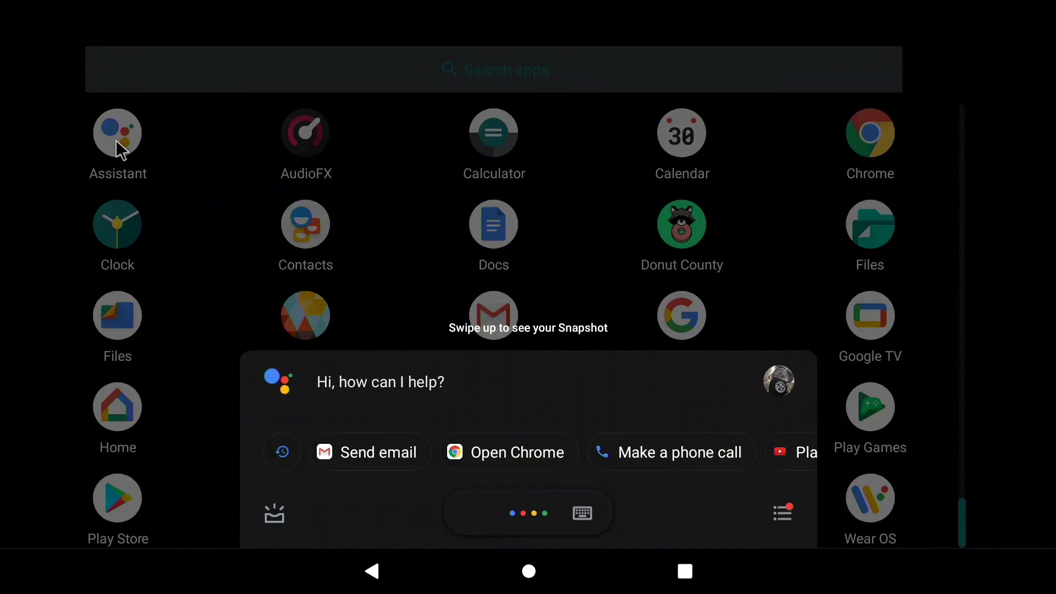
- Sign in to the Google account in Chrome using the saved e-mail and the password
{"action": "left_click", "coordinate": [856, 133]}
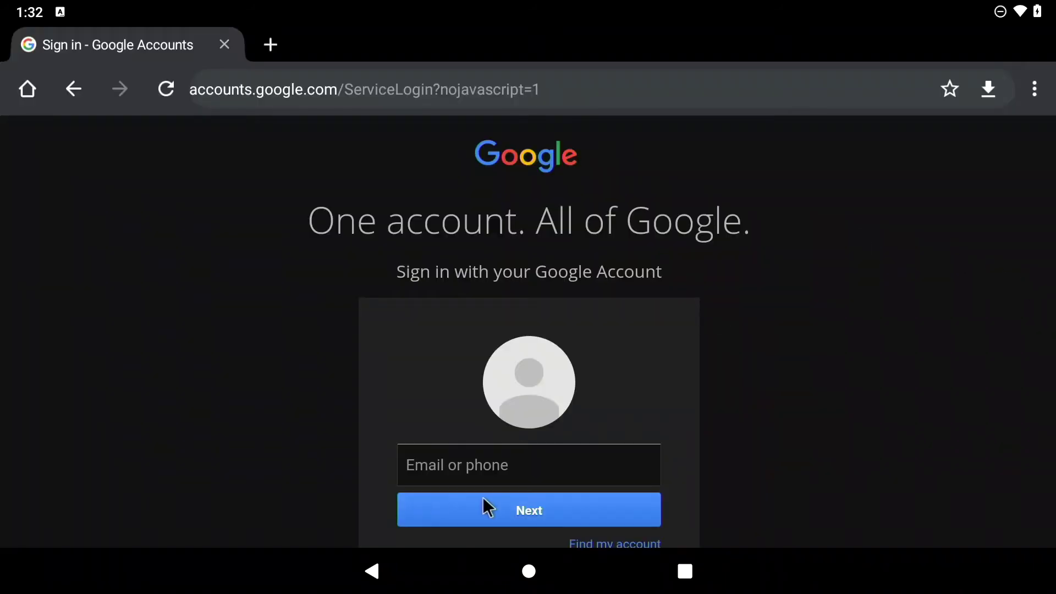
{"action": "left_click", "coordinate": [506, 465]}
{"action": "left_click", "coordinate": [523, 427]}
{"action": "left_click", "coordinate": [523, 509]}
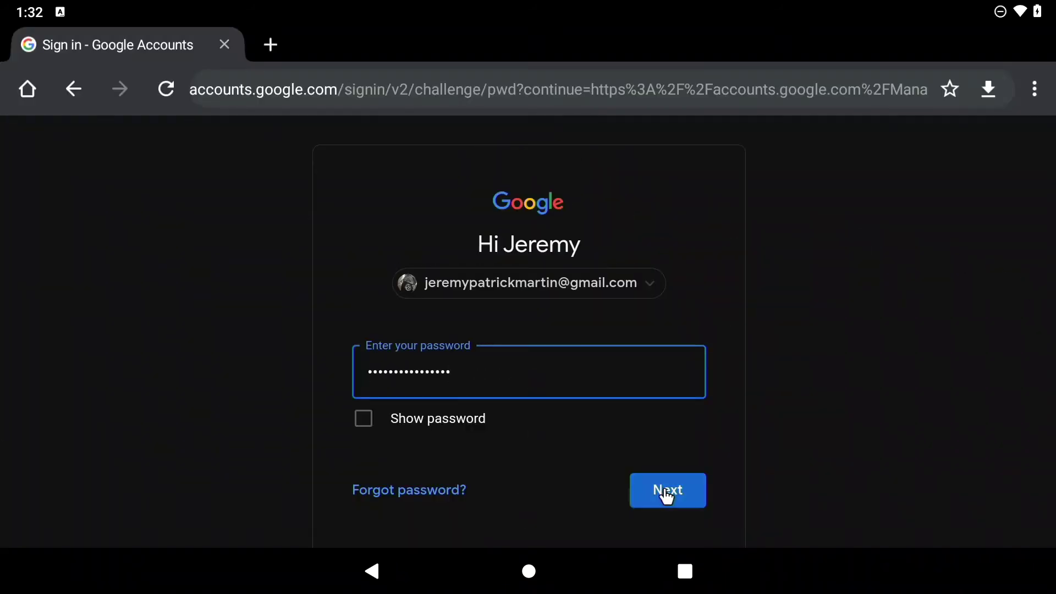
{"action": "left_click", "coordinate": [663, 488]}
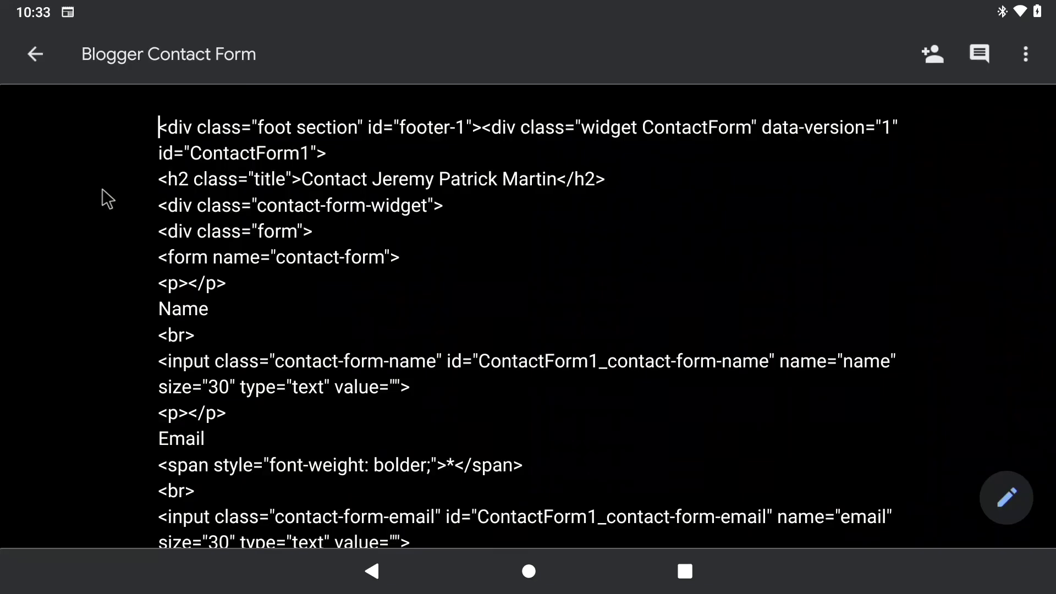
- Append a line reading 'type here' to the Blogger Contact Form, then return to the app drawer
{"action": "key", "text": "Down"}
{"action": "key", "text": "Down"}
{"action": "key", "text": "Down"}
{"action": "key", "text": "Down"}
{"action": "key", "text": "Down"}
{"action": "key", "text": "Down"}
{"action": "key", "text": "Down"}
{"action": "key", "text": "Down"}
{"action": "key", "text": "Down"}
{"action": "key", "text": "Down"}
{"action": "key", "text": "Down"}
{"action": "key", "text": "Down"}
{"action": "key", "text": "Down"}
{"action": "key", "text": "Down"}
{"action": "key", "text": "Down"}
{"action": "key", "text": "Down"}
{"action": "key", "text": "Down"}
{"action": "key", "text": "Down"}
{"action": "key", "text": "Down"}
{"action": "key", "text": "Down"}
{"action": "key", "text": "Down"}
{"action": "key", "text": "Down"}
{"action": "key", "text": "Down"}
{"action": "key", "text": "Down"}
{"action": "key", "text": "Down"}
{"action": "key", "text": "Down"}
{"action": "key", "text": "Down"}
{"action": "key", "text": "Down"}
{"action": "key", "text": "Down"}
{"action": "key", "text": "Down"}
{"action": "key", "text": "Down"}
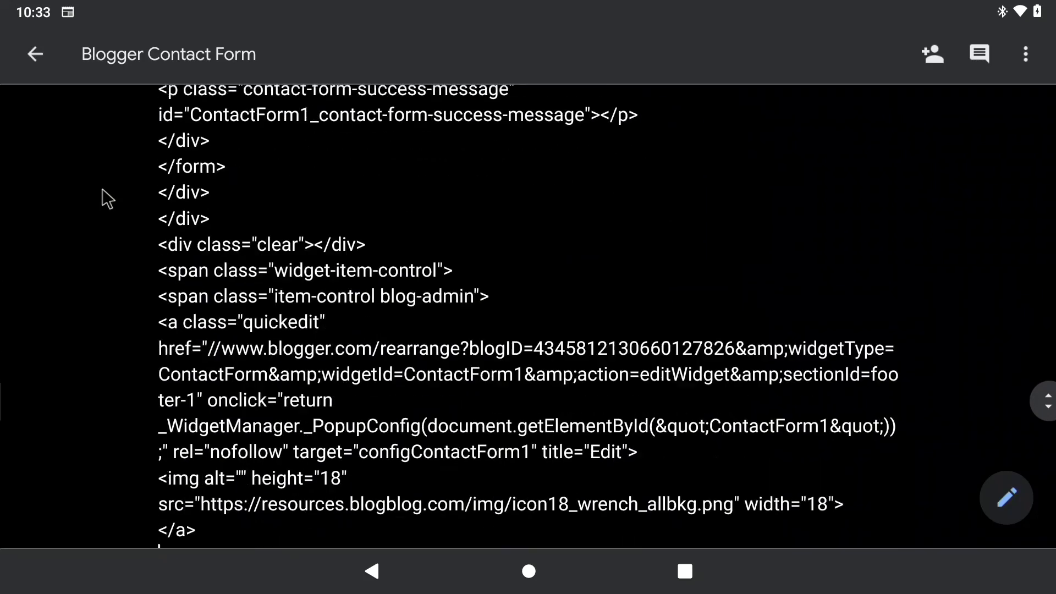
{"action": "type", "text": "type "}
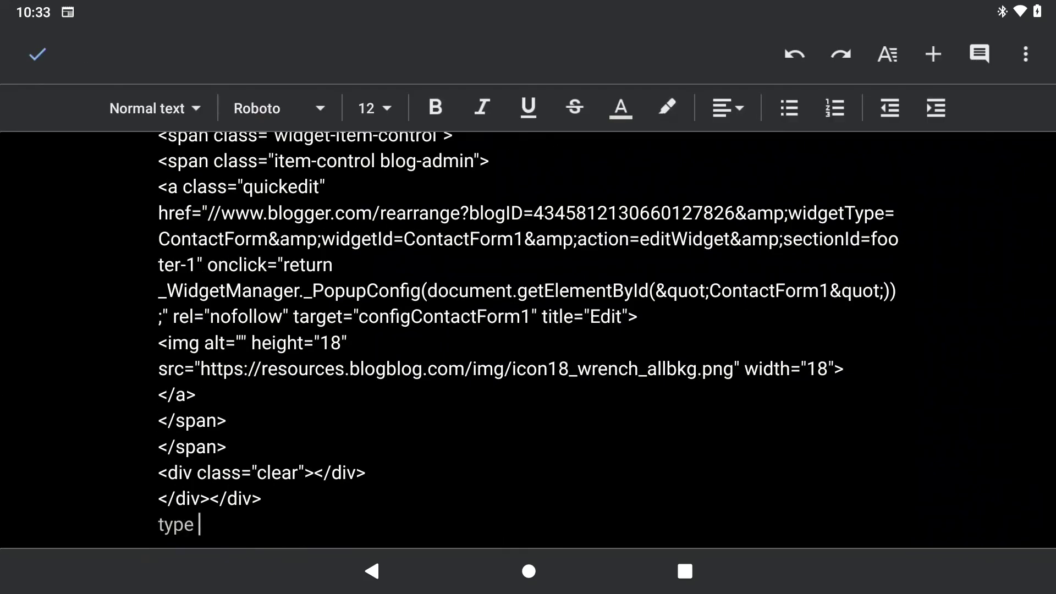
{"action": "type", "text": "here"}
{"action": "key", "text": "Return"}
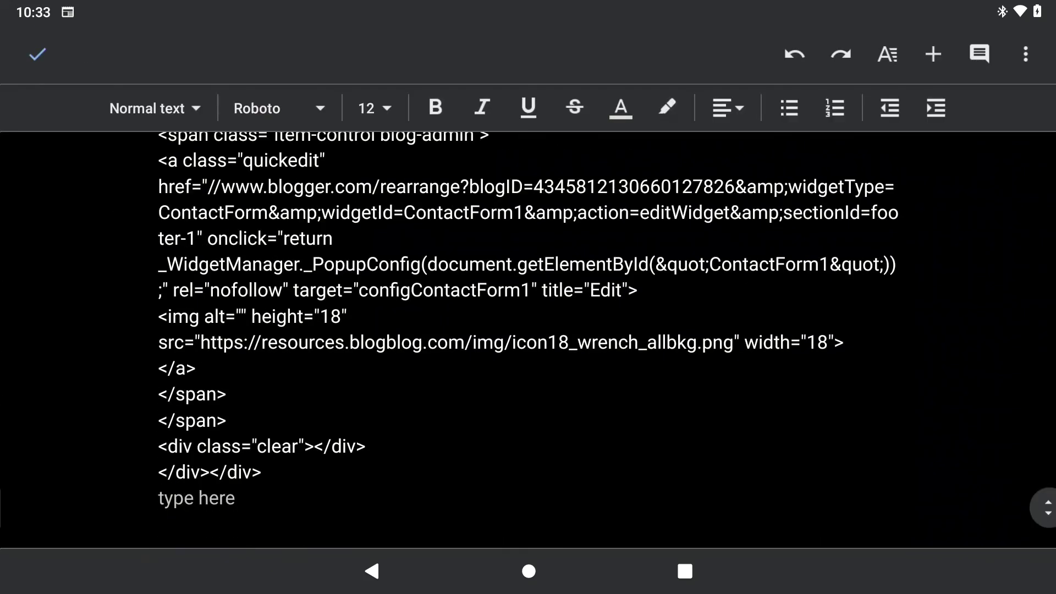
{"action": "key", "text": "super"}
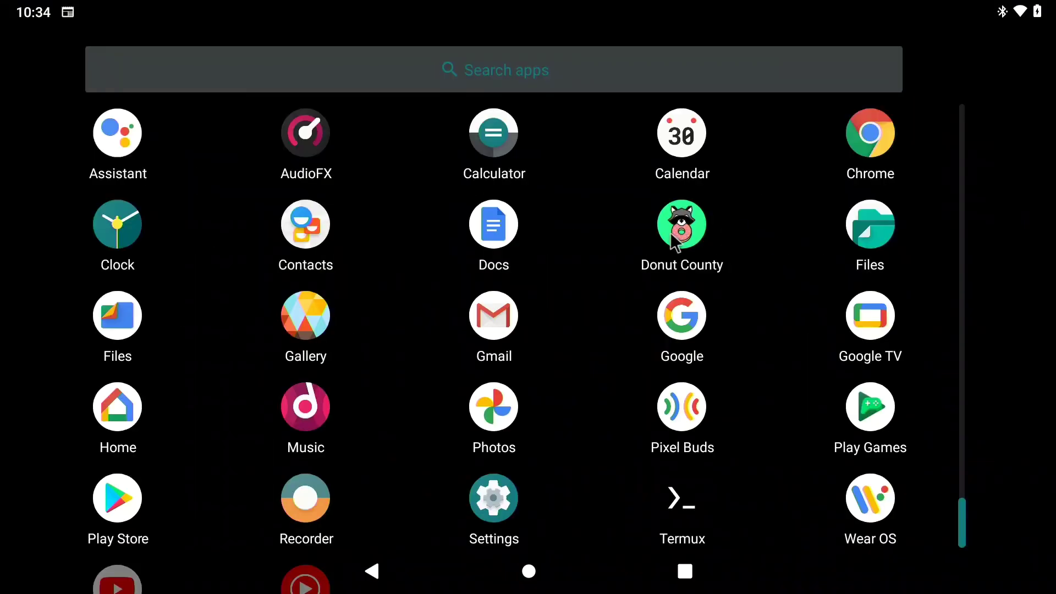
- Launch Donut County to its title screen, exit it, and start Files by Google
{"action": "left_click", "coordinate": [682, 231]}
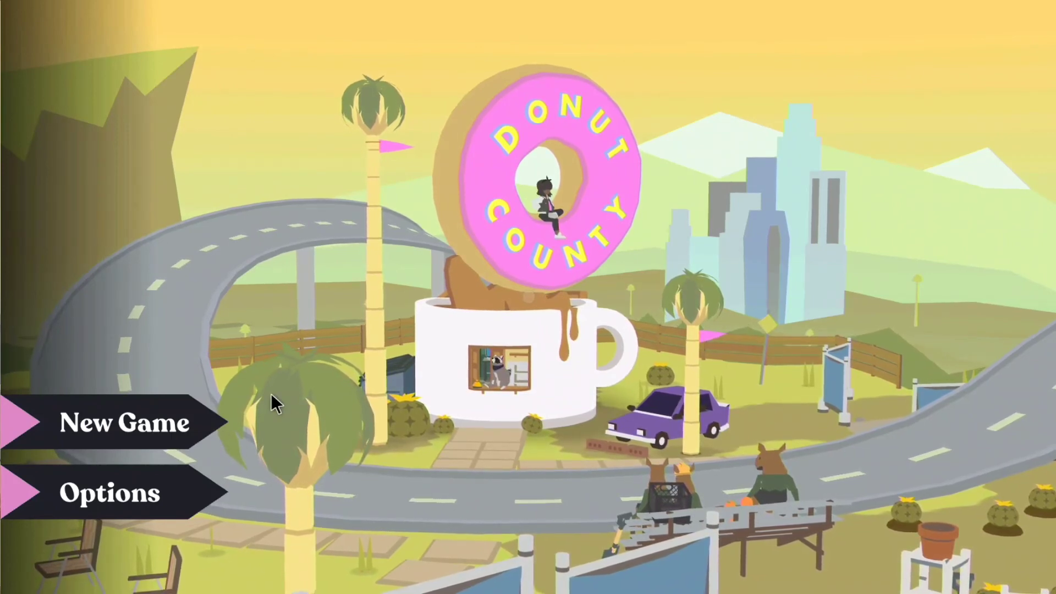
{"action": "key", "text": "Escape"}
{"action": "left_click", "coordinate": [113, 316]}
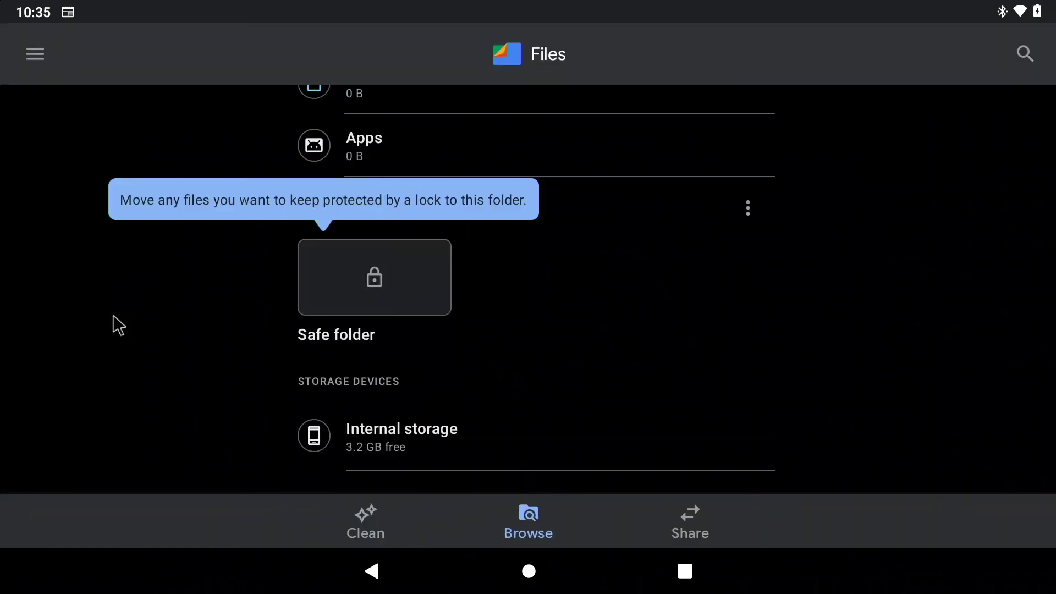
{"action": "key", "text": "Down"}
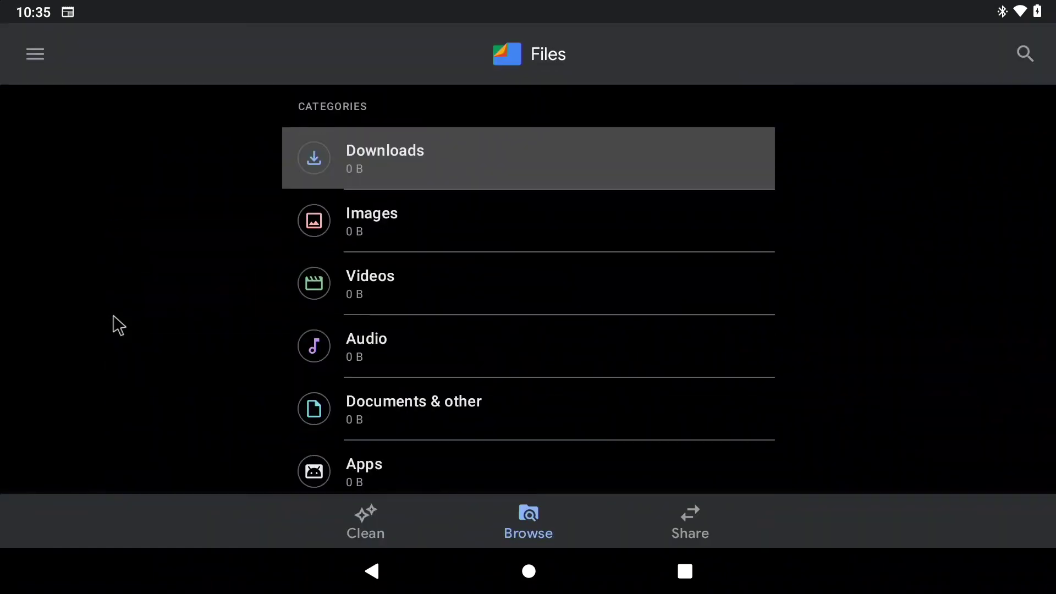
{"action": "key", "text": "Down"}
{"action": "key", "text": "Tab"}
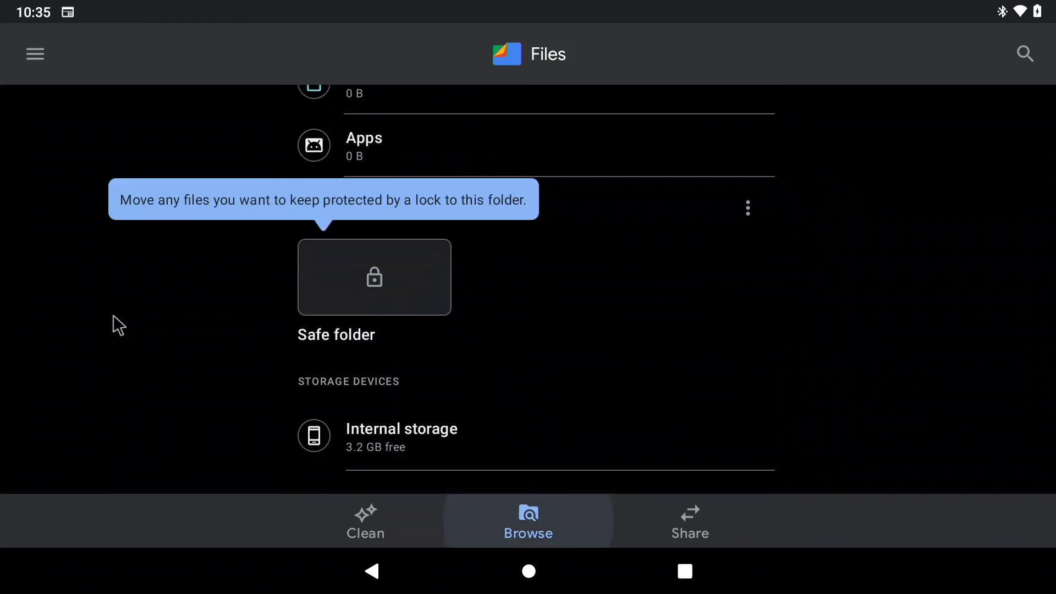
{"action": "key", "text": "Up"}
{"action": "key", "text": "Tab"}
{"action": "key", "text": "Right"}
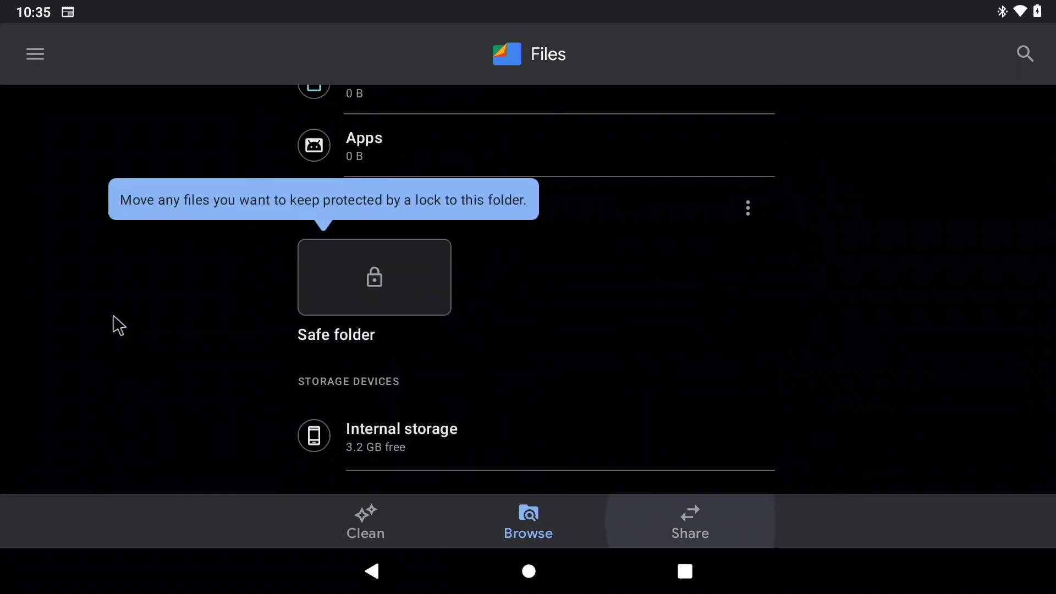
{"action": "key", "text": "Left"}
{"action": "key", "text": "Left"}
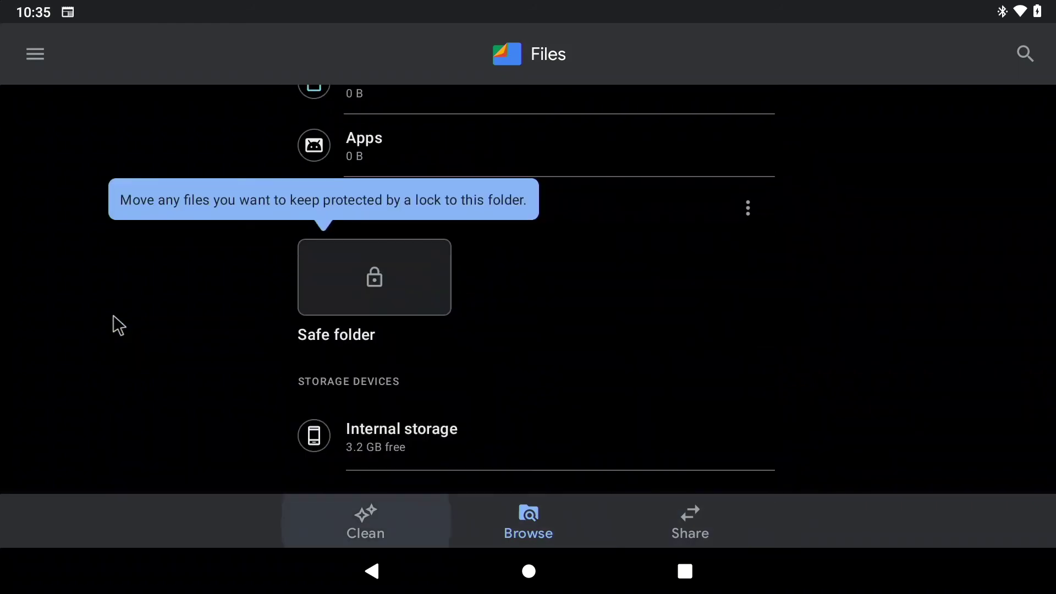
{"action": "key", "text": "super"}
{"action": "left_click", "coordinate": [494, 317]}
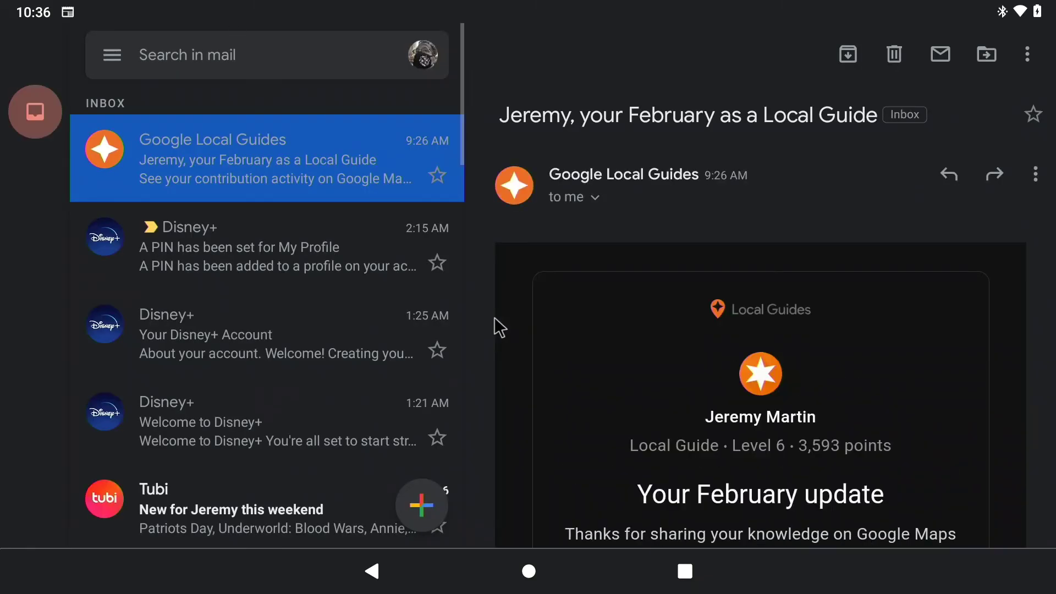
- Switch from Gmail to the app drawer and launch the Google app
{"action": "key", "text": "super"}
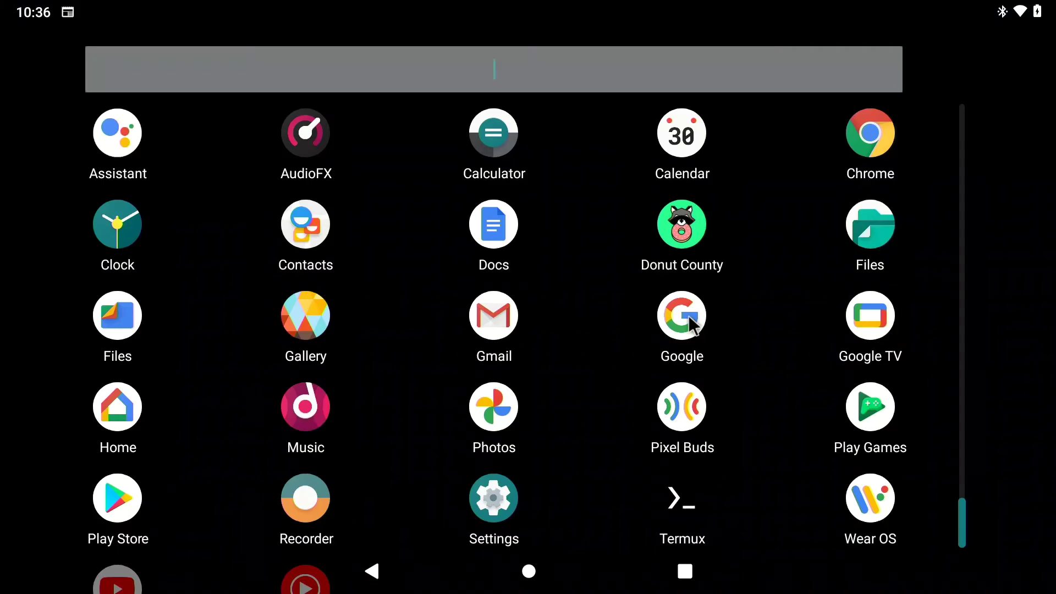
{"action": "left_click", "coordinate": [685, 317]}
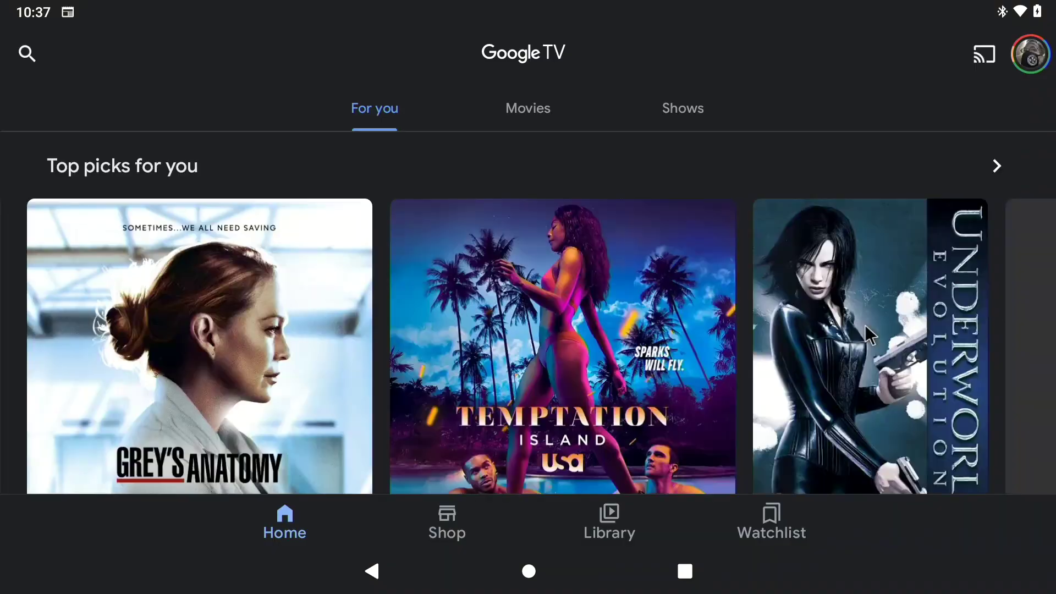
- Browse Shows in the Google TV library, then open and scroll through Google Home
{"action": "left_click", "coordinate": [610, 514]}
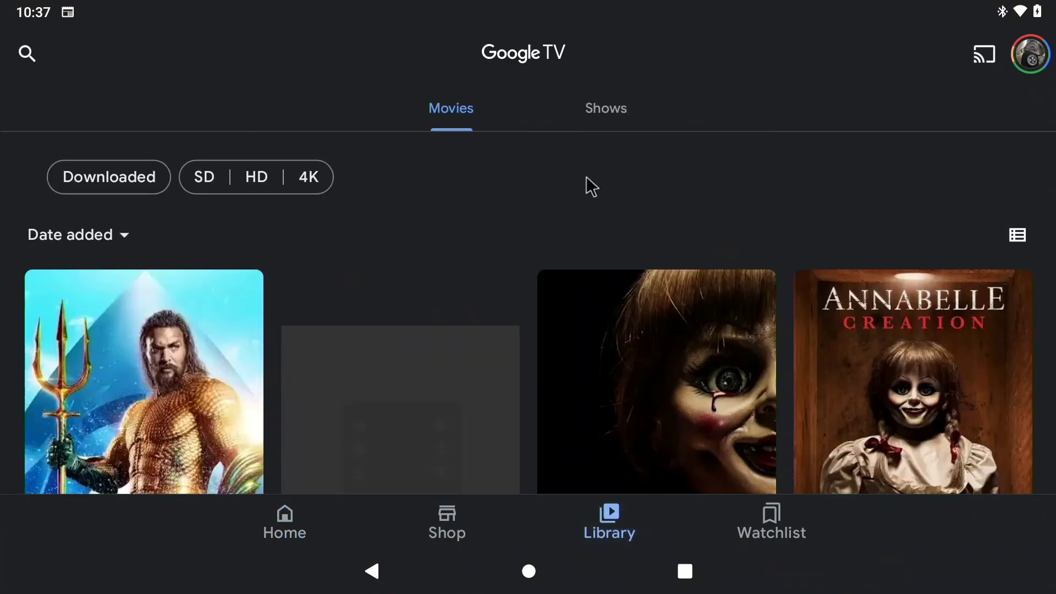
{"action": "left_click", "coordinate": [606, 112]}
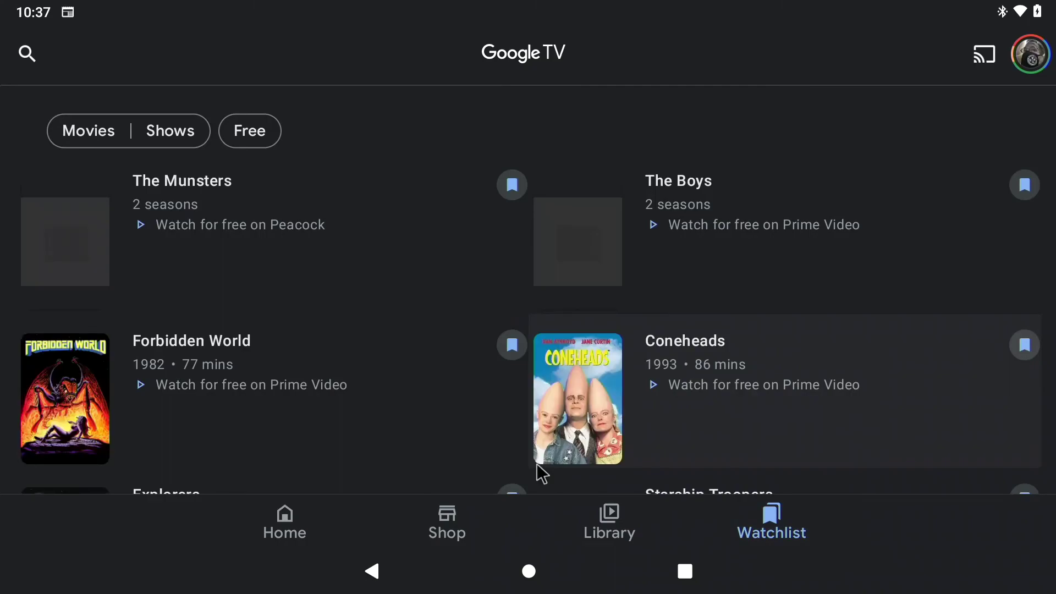
{"action": "key", "text": "super"}
{"action": "left_click", "coordinate": [109, 398]}
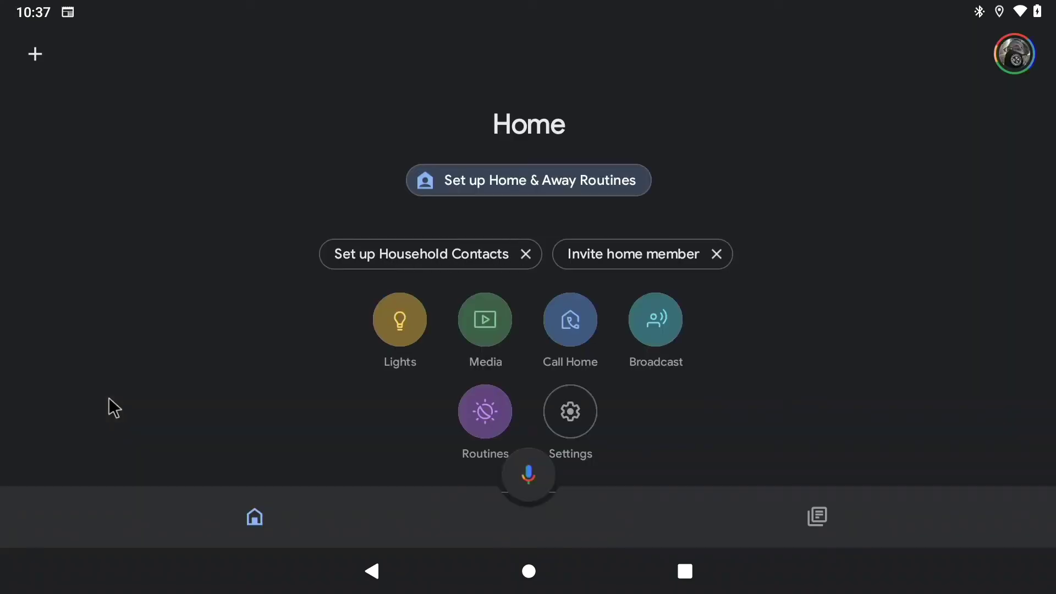
{"action": "scroll", "coordinate": [109, 398], "scroll_direction": "down", "scroll_amount": 10}
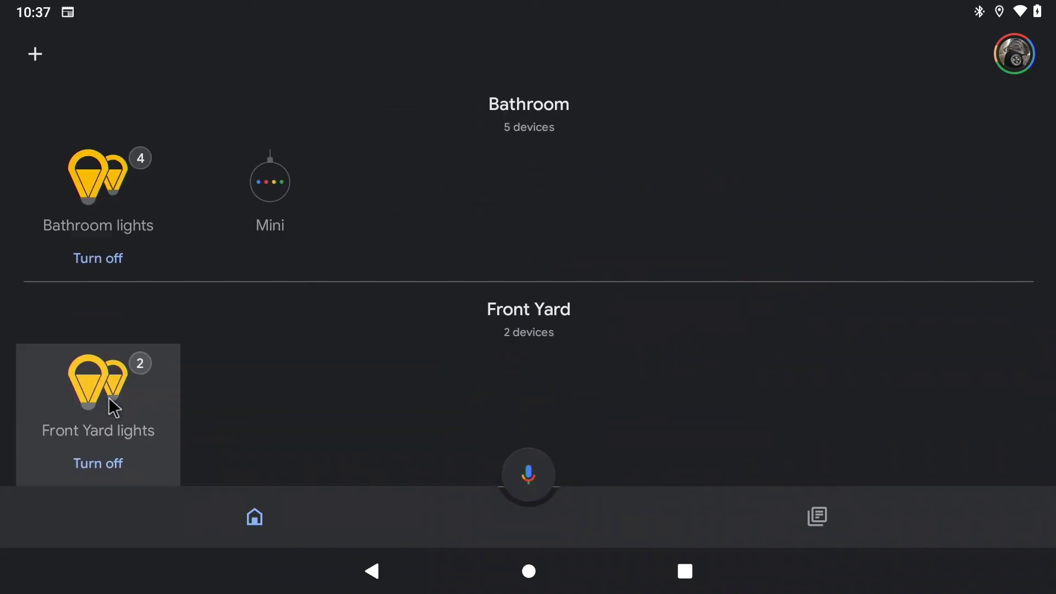
- Open and scroll through Google Photos, then the Pixel Buds pairing app
{"action": "key", "text": "super"}
{"action": "left_click", "coordinate": [504, 401]}
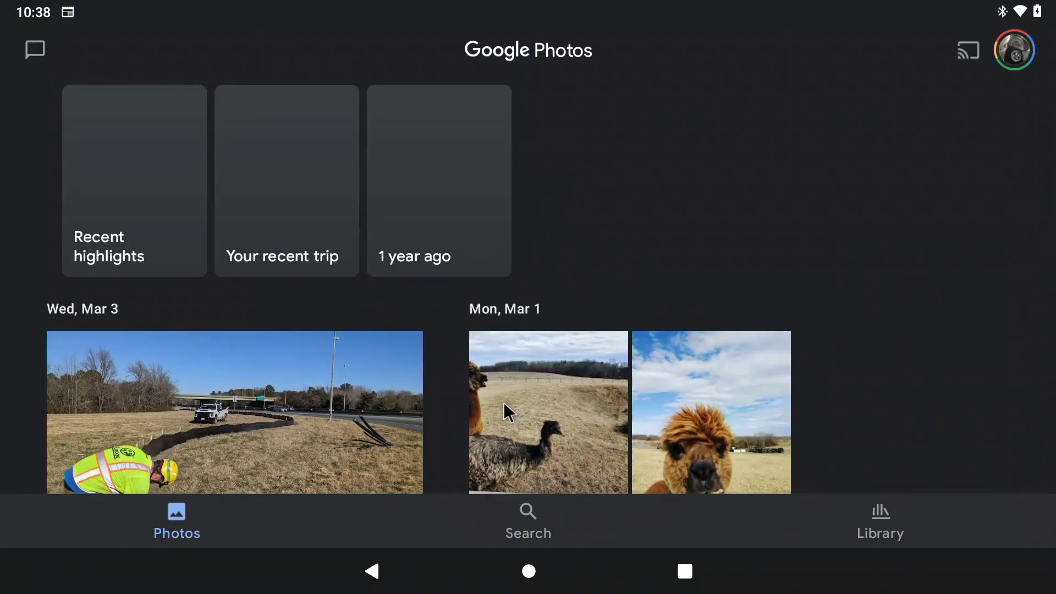
{"action": "scroll", "coordinate": [504, 402], "scroll_direction": "down", "scroll_amount": 3}
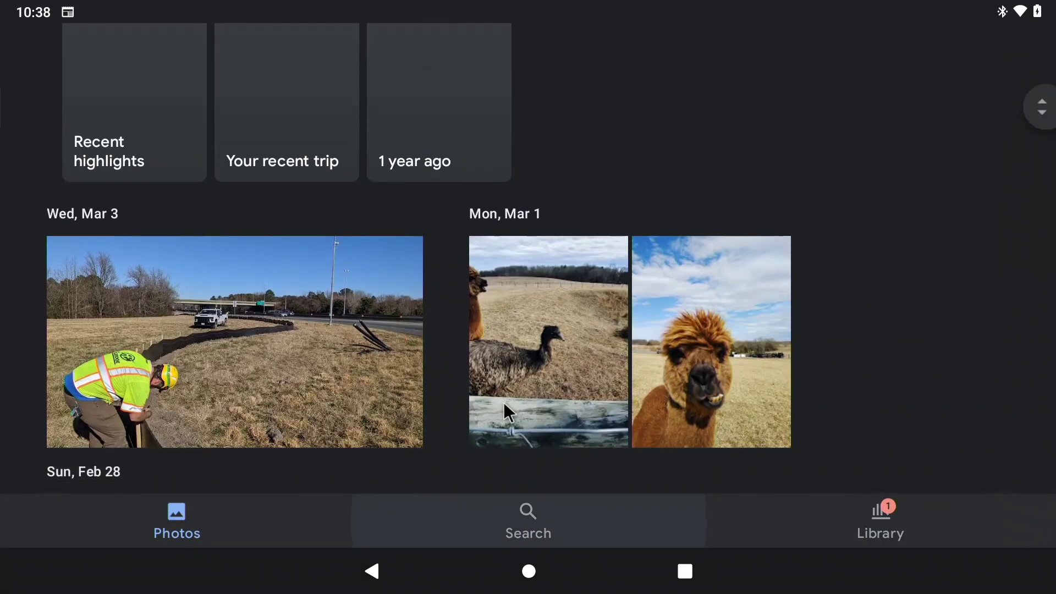
{"action": "scroll", "coordinate": [504, 401], "scroll_direction": "up", "scroll_amount": 3}
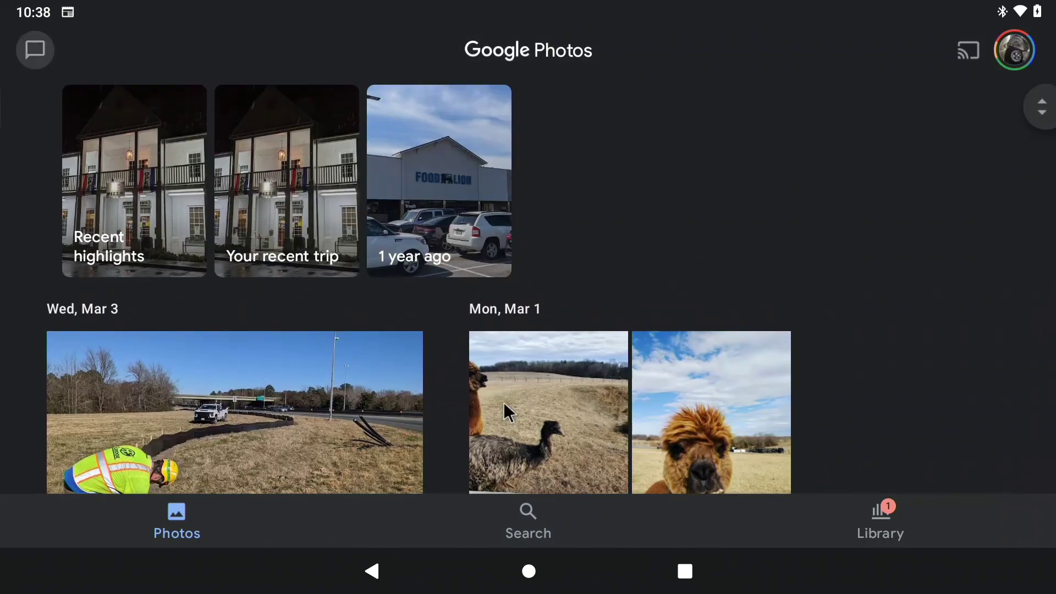
{"action": "key", "text": "super"}
{"action": "left_click", "coordinate": [680, 406]}
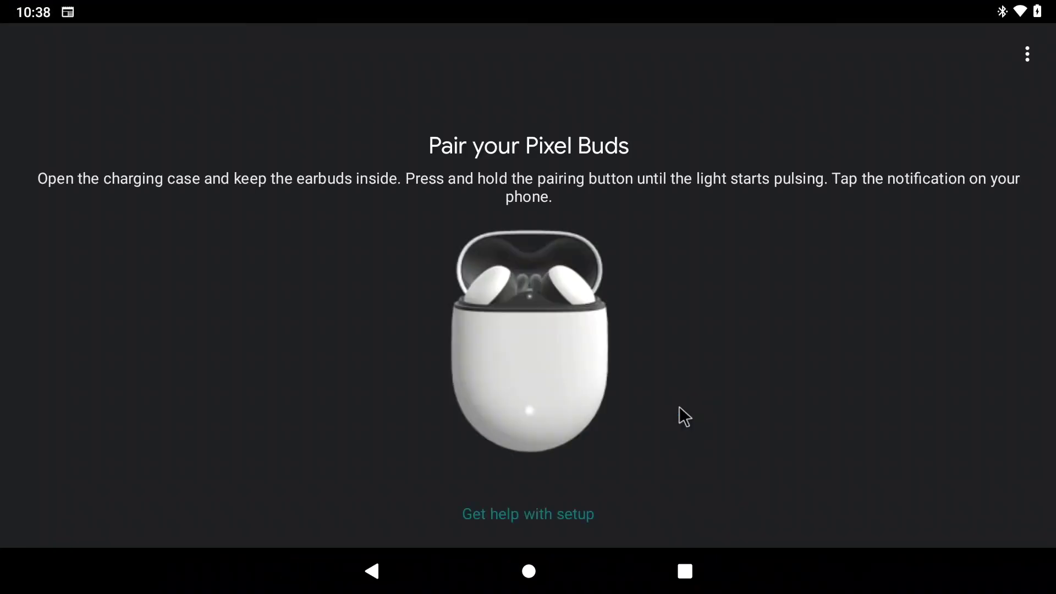
{"action": "key", "text": "super"}
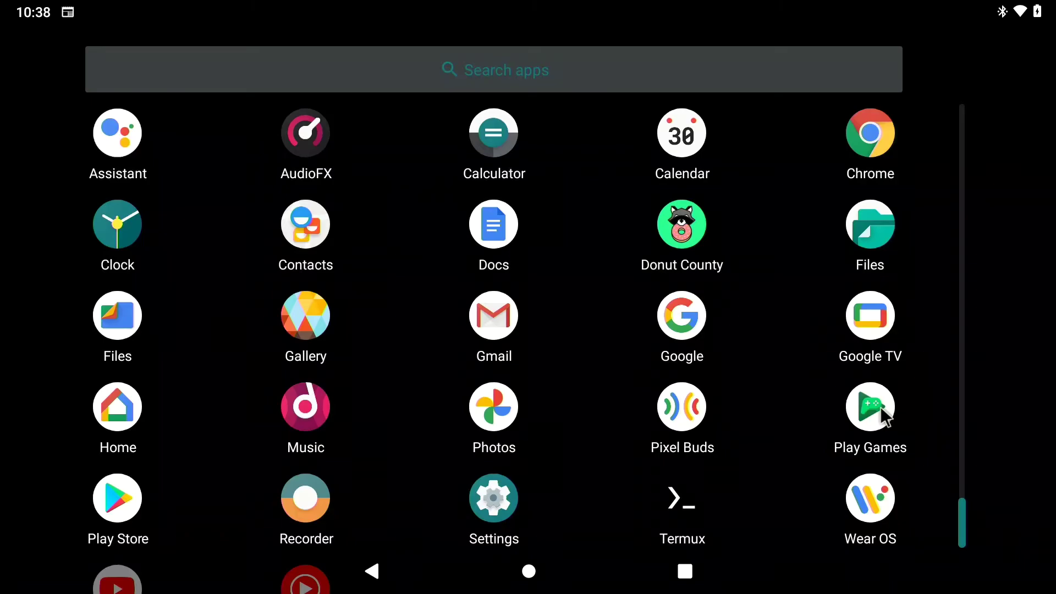
- View the Play Games library and profile achievements, then launch the Play Store
{"action": "left_click", "coordinate": [880, 407]}
{"action": "left_click", "coordinate": [529, 528]}
{"action": "scroll", "coordinate": [529, 528], "scroll_direction": "down", "scroll_amount": 5}
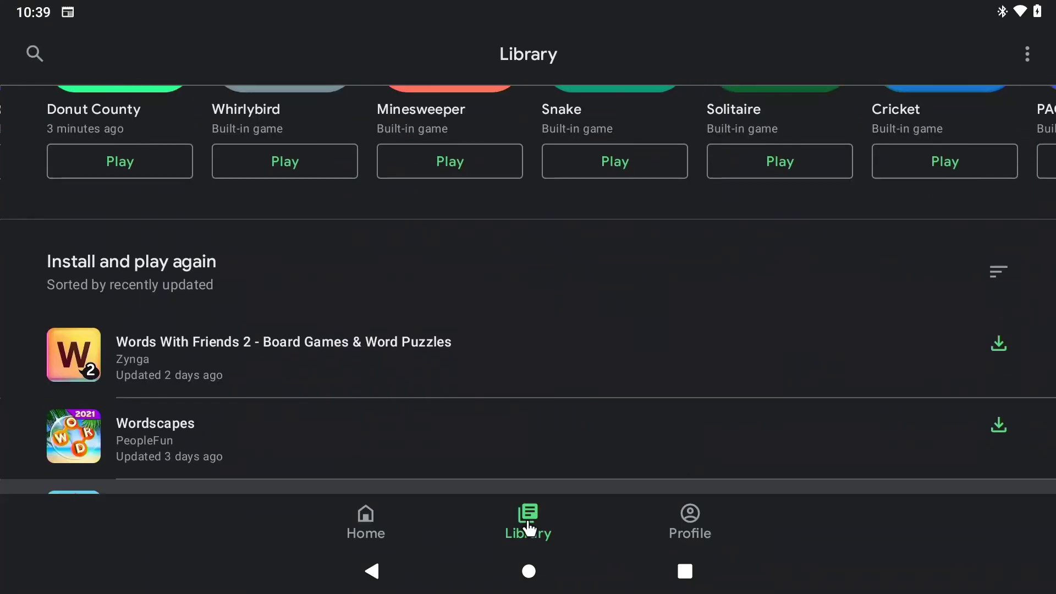
{"action": "scroll", "coordinate": [529, 528], "scroll_direction": "down", "scroll_amount": 3}
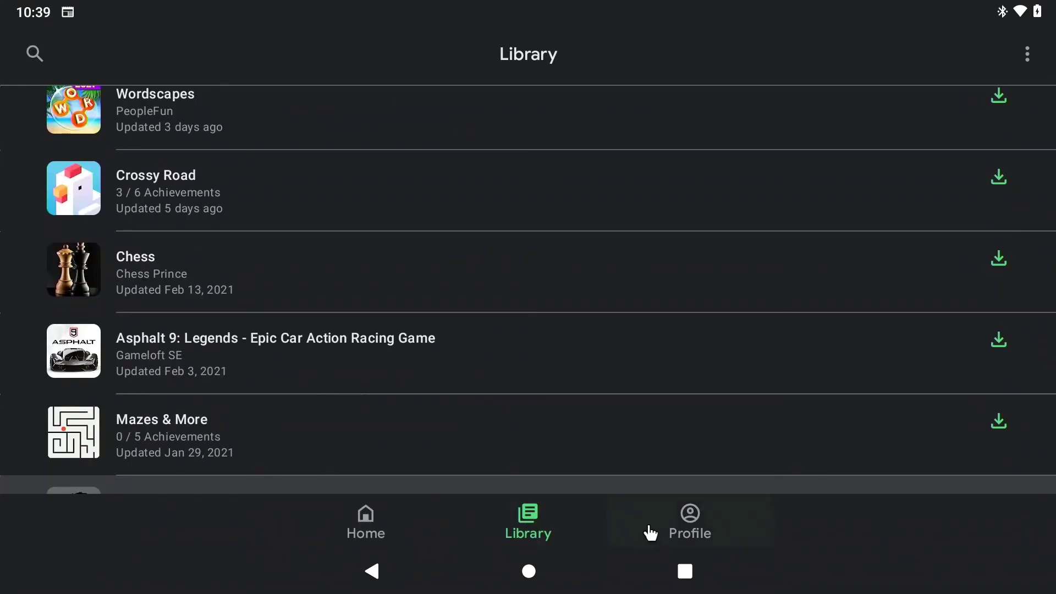
{"action": "left_click", "coordinate": [677, 513]}
{"action": "left_click", "coordinate": [571, 131]}
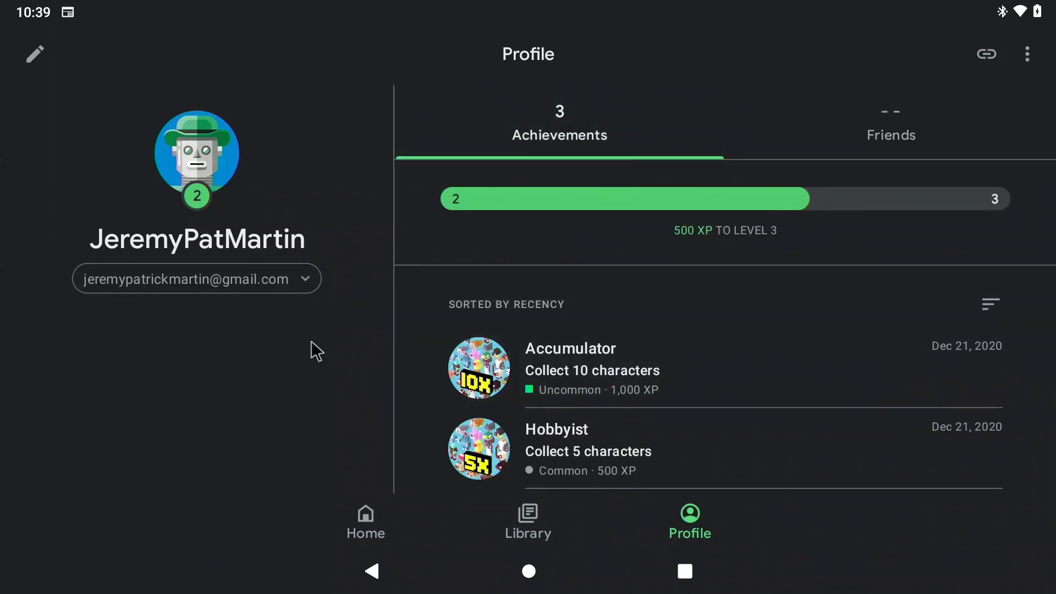
{"action": "key", "text": "super"}
{"action": "left_click", "coordinate": [107, 401]}
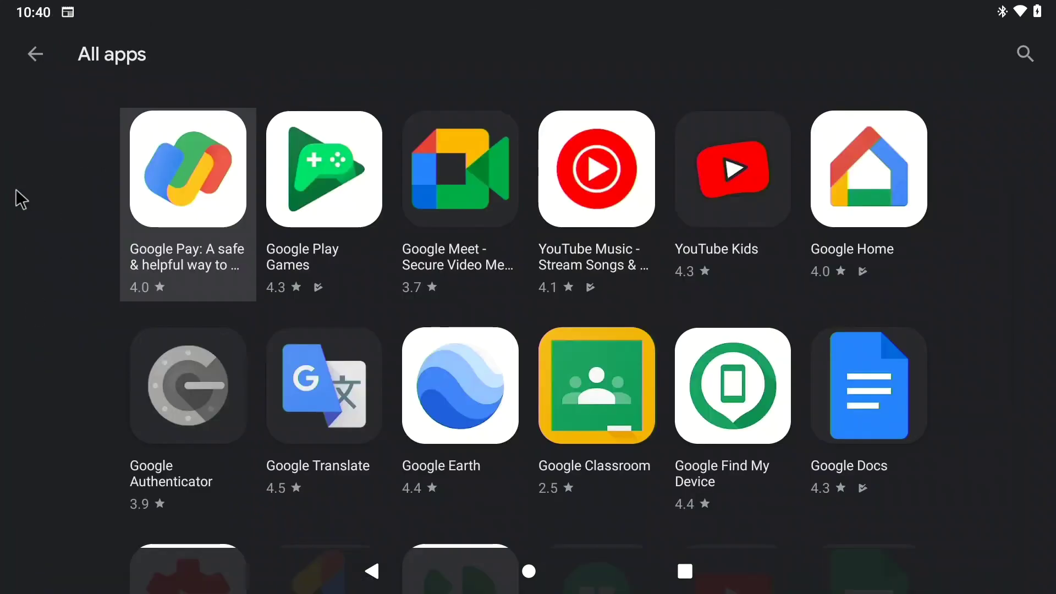
- Step down the All apps grid past Google Translate, Google Earth, Google Docs and Blogger
{"action": "key", "text": "Down"}
{"action": "key", "text": "Down"}
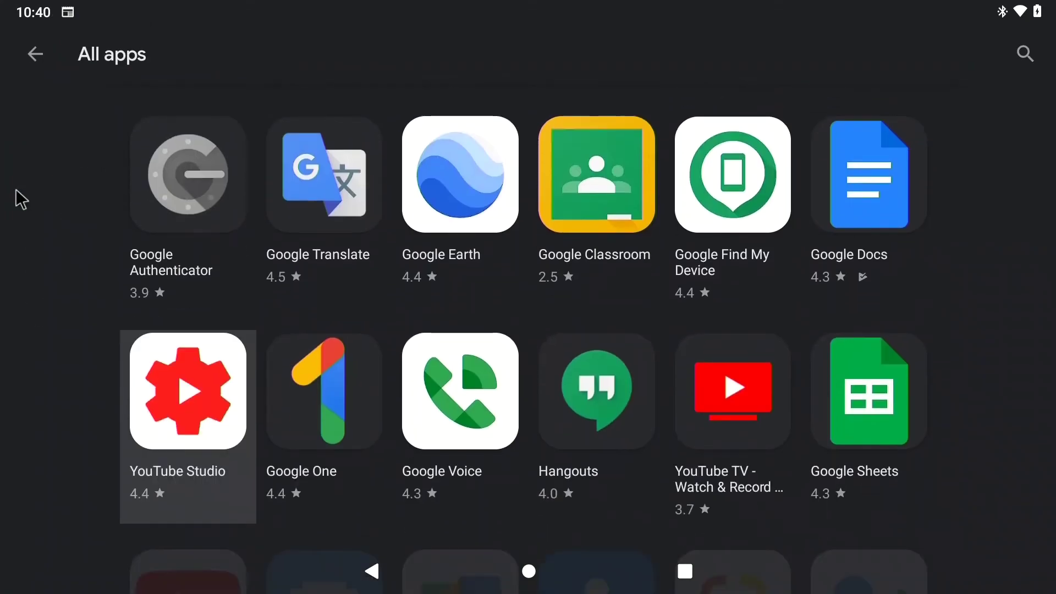
{"action": "key", "text": "Down"}
{"action": "key", "text": "Down"}
{"action": "key", "text": "Down"}
{"action": "key", "text": "Down"}
{"action": "key", "text": "Down"}
{"action": "key", "text": "Down"}
{"action": "key", "text": "Down"}
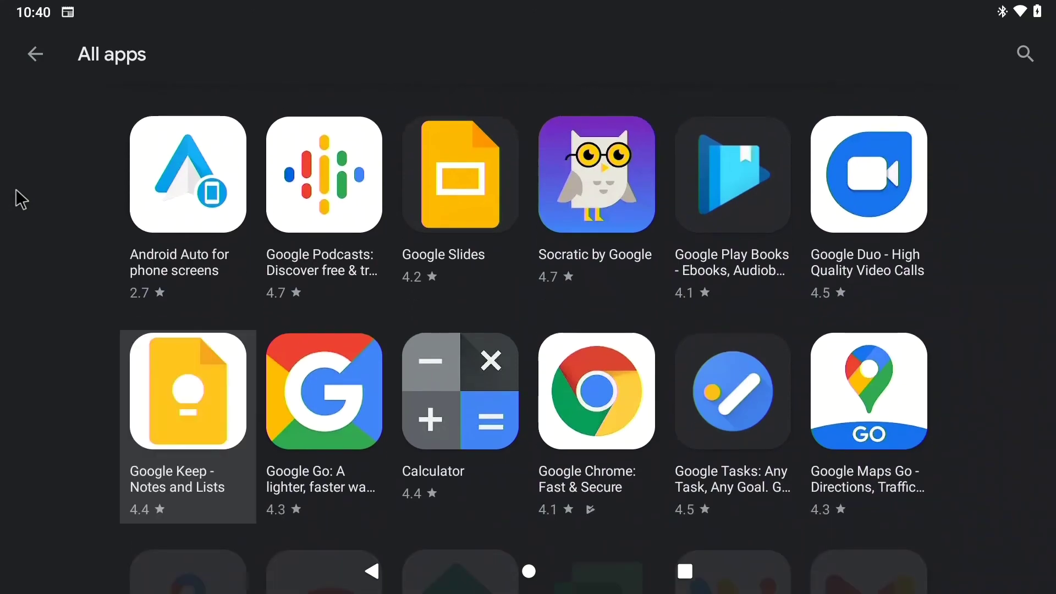
{"action": "key", "text": "Down"}
{"action": "key", "text": "Down"}
{"action": "key", "text": "Down"}
{"action": "key", "text": "Down"}
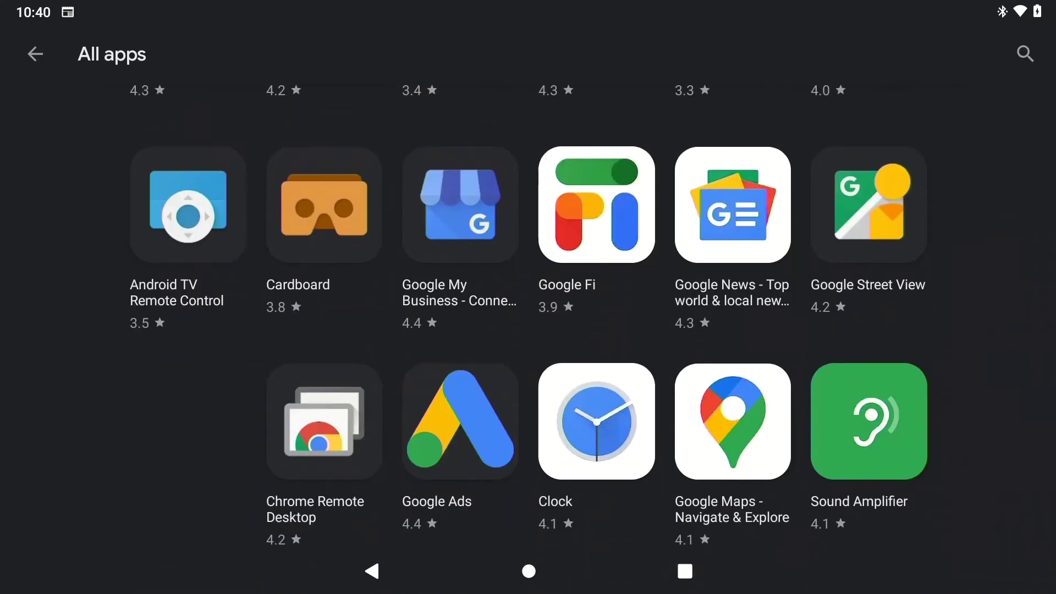
{"action": "key", "text": "Down"}
{"action": "key", "text": "Down"}
{"action": "key", "text": "Down"}
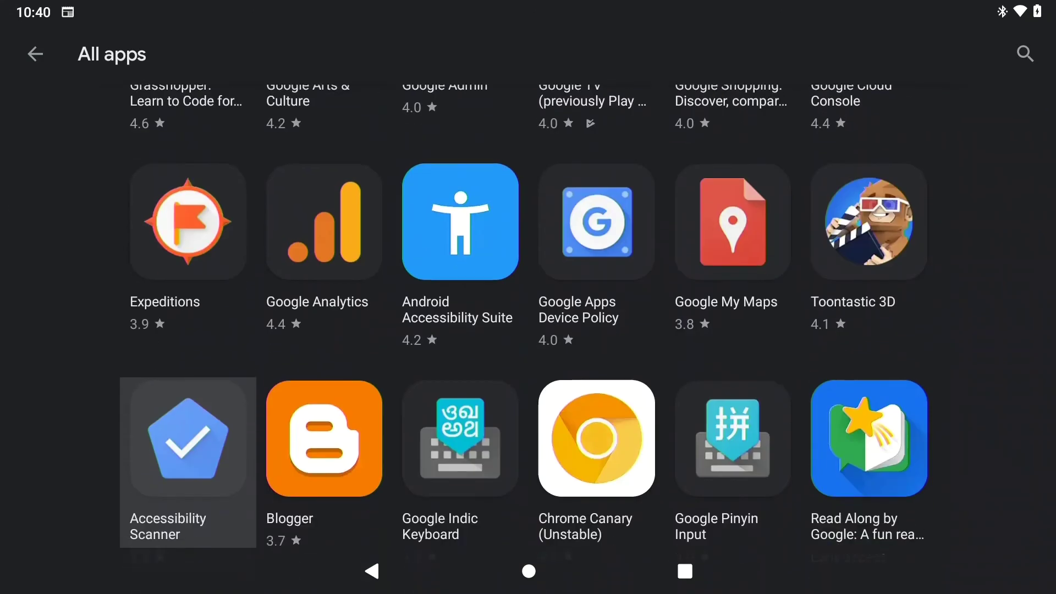
{"action": "key", "text": "Down"}
{"action": "key", "text": "Down"}
{"action": "key", "text": "Down"}
{"action": "key", "text": "Down"}
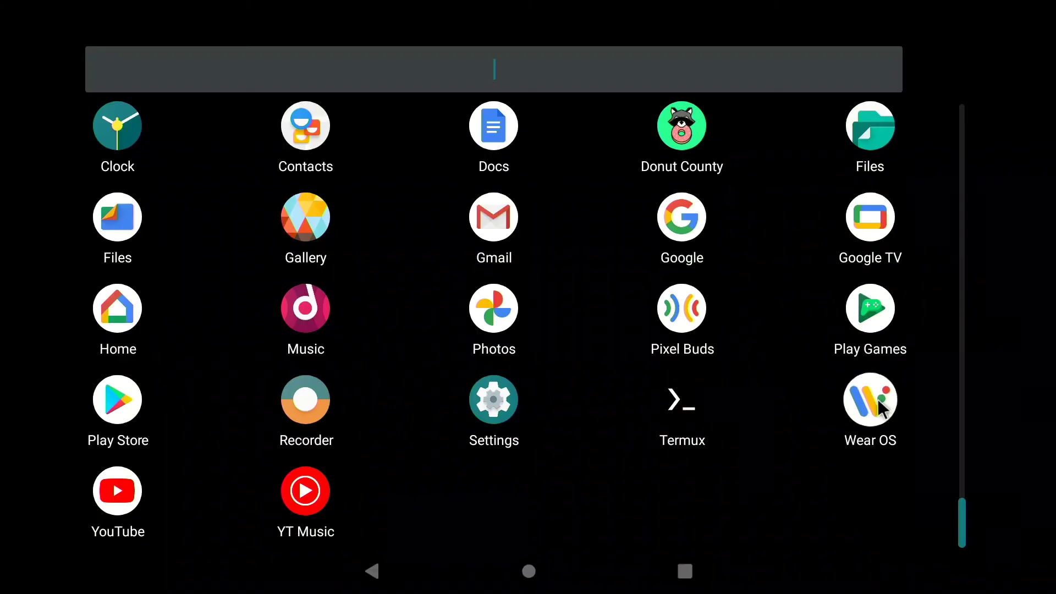
- Start Wear OS watch setup, accepting the terms of service and diagnostic usage sharing
{"action": "left_click", "coordinate": [877, 397]}
{"action": "left_click", "coordinate": [866, 306]}
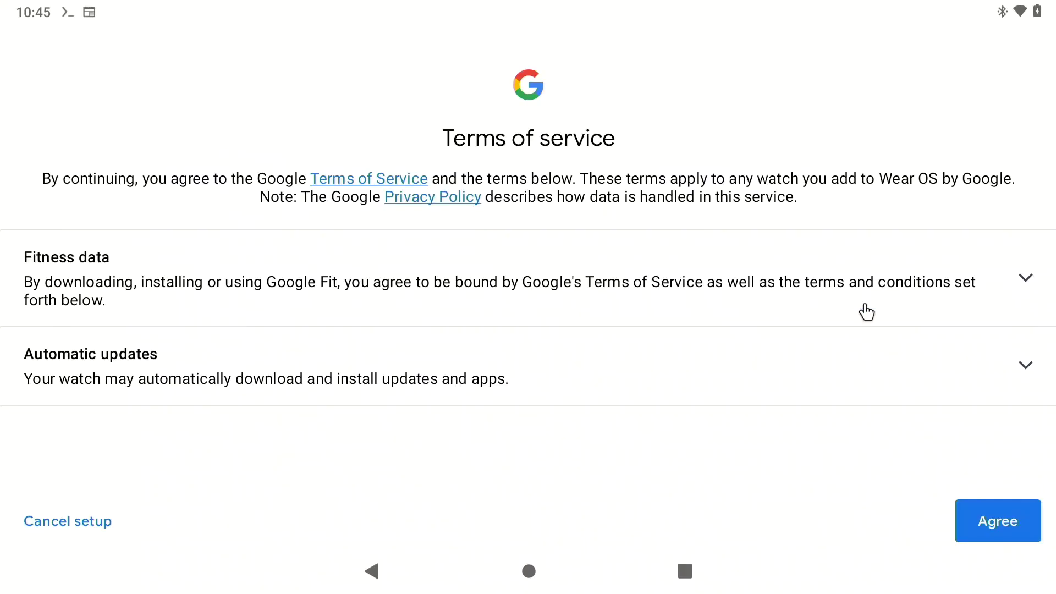
{"action": "left_click", "coordinate": [982, 523]}
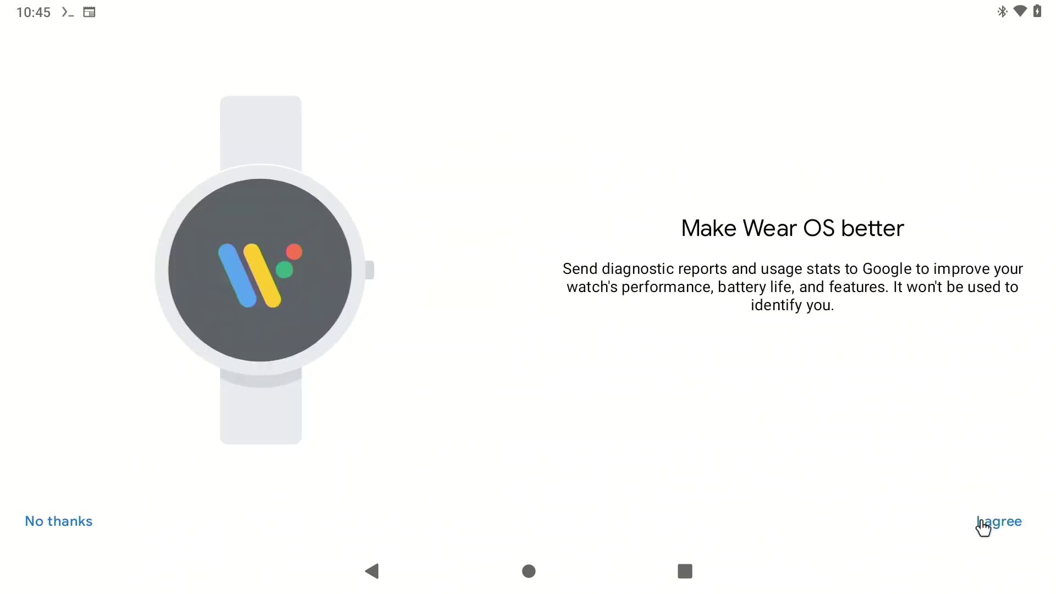
{"action": "left_click", "coordinate": [983, 525]}
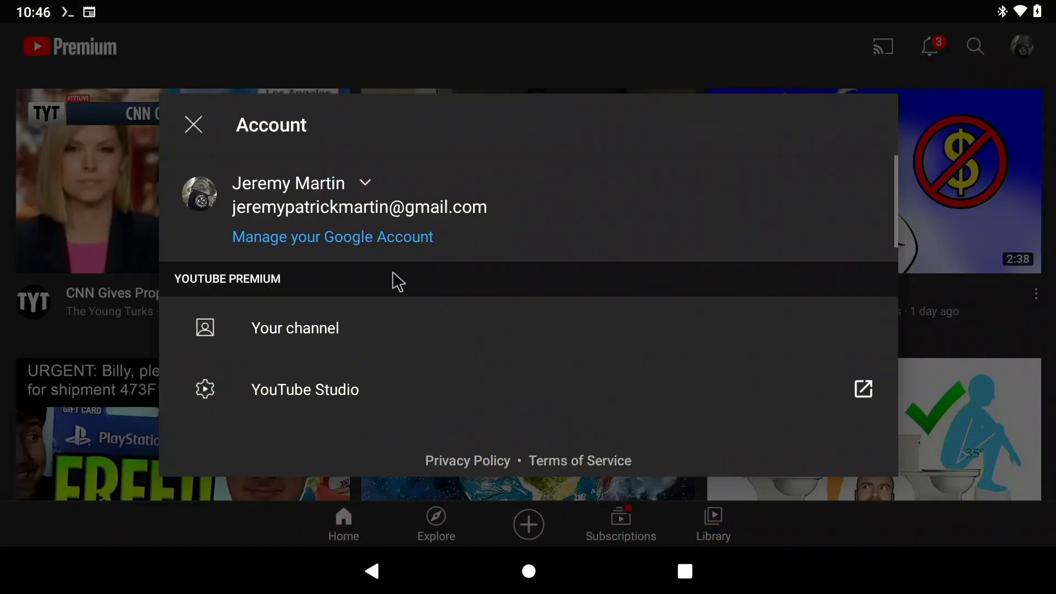
- View your own YouTube channel page and its uploads
{"action": "key", "text": "Escape"}
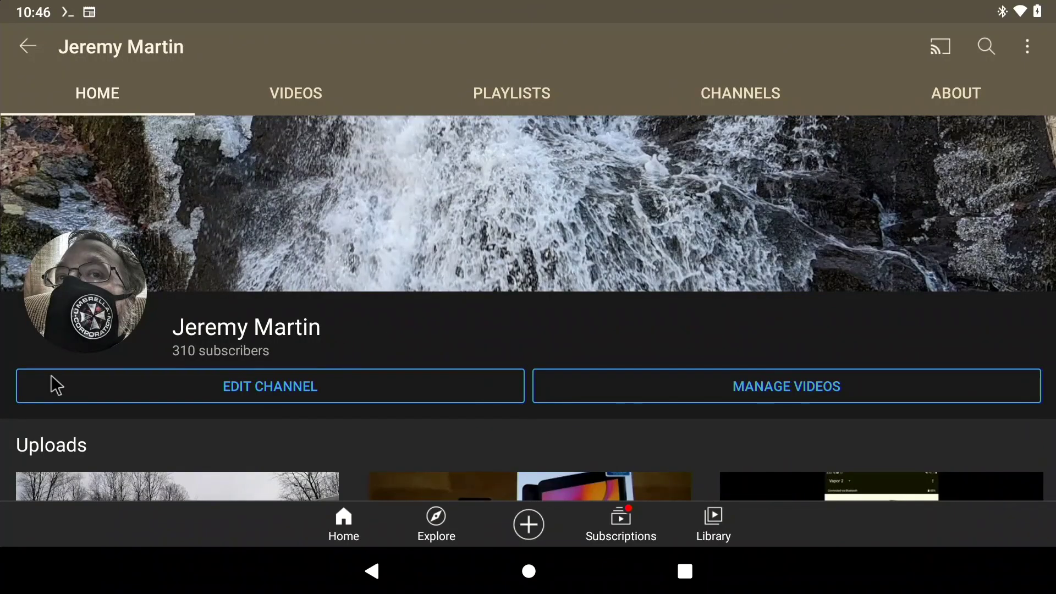
{"action": "scroll", "coordinate": [572, 290], "scroll_direction": "down", "scroll_amount": 5}
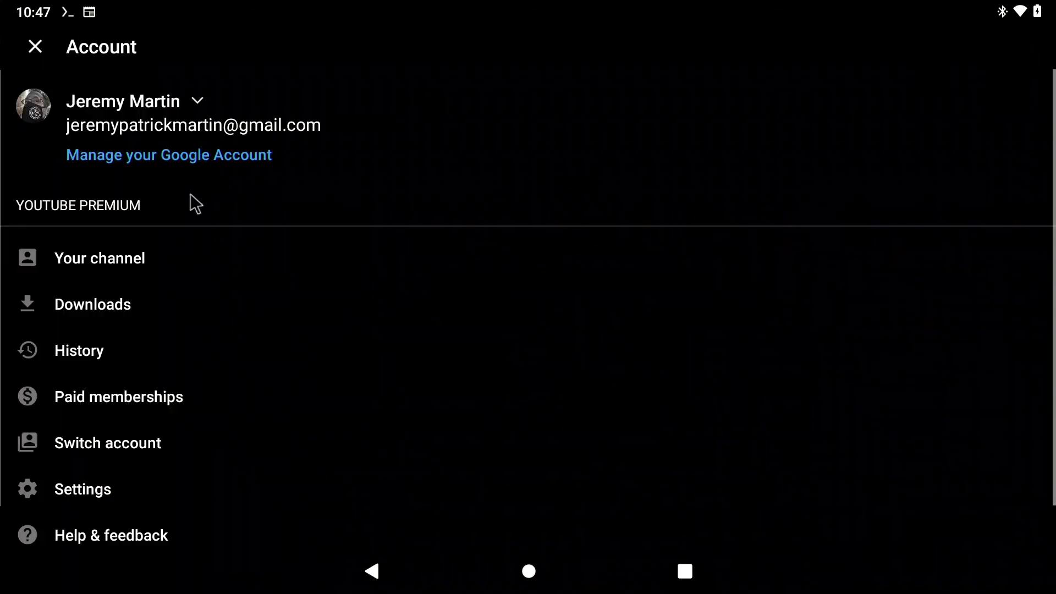
{"action": "left_click", "coordinate": [125, 253]}
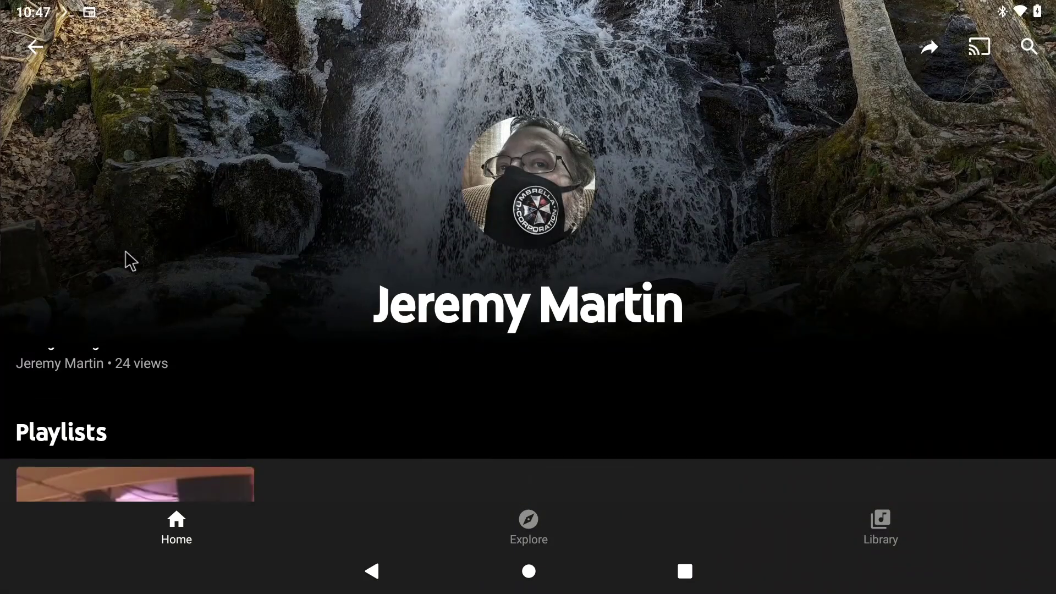
- Browse YouTube Music's Explore page down to the charts and Moods & genres
{"action": "left_click", "coordinate": [384, 575]}
{"action": "left_click", "coordinate": [512, 548]}
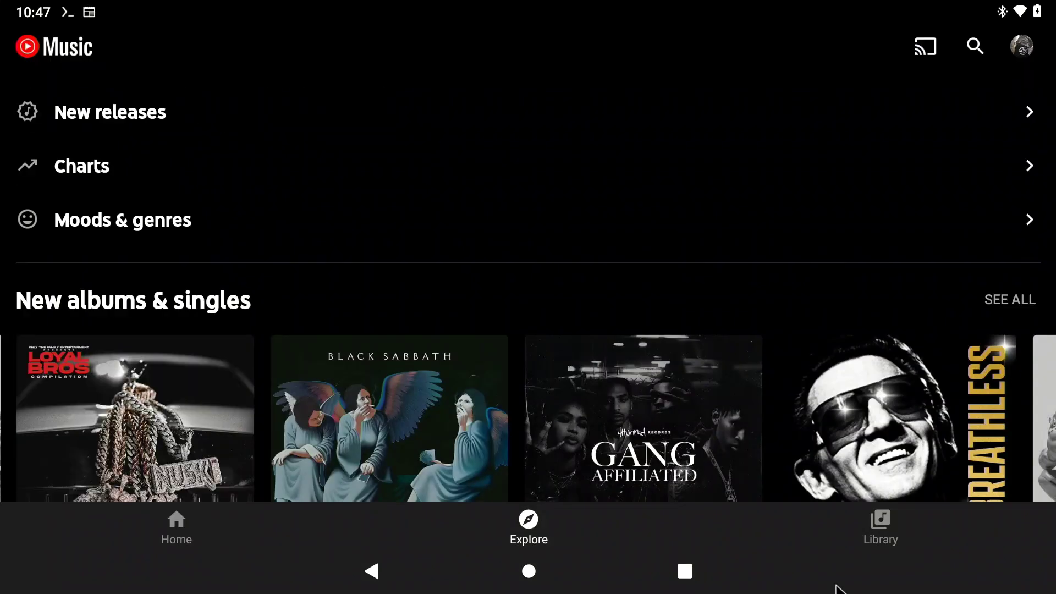
{"action": "scroll", "coordinate": [528, 286], "scroll_direction": "down", "scroll_amount": 5}
{"action": "scroll", "coordinate": [836, 586], "scroll_direction": "down", "scroll_amount": 4}
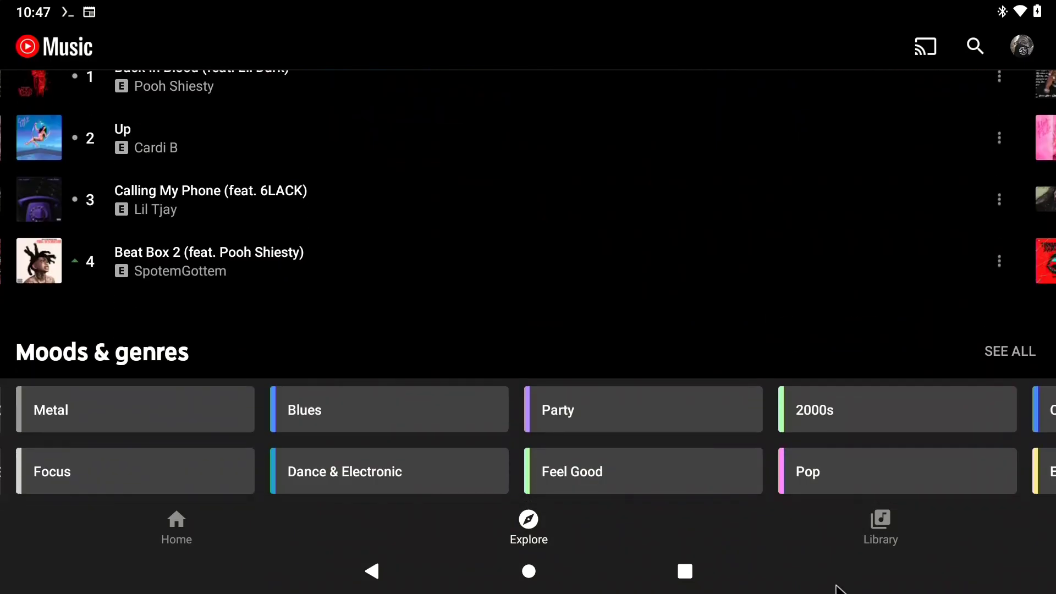